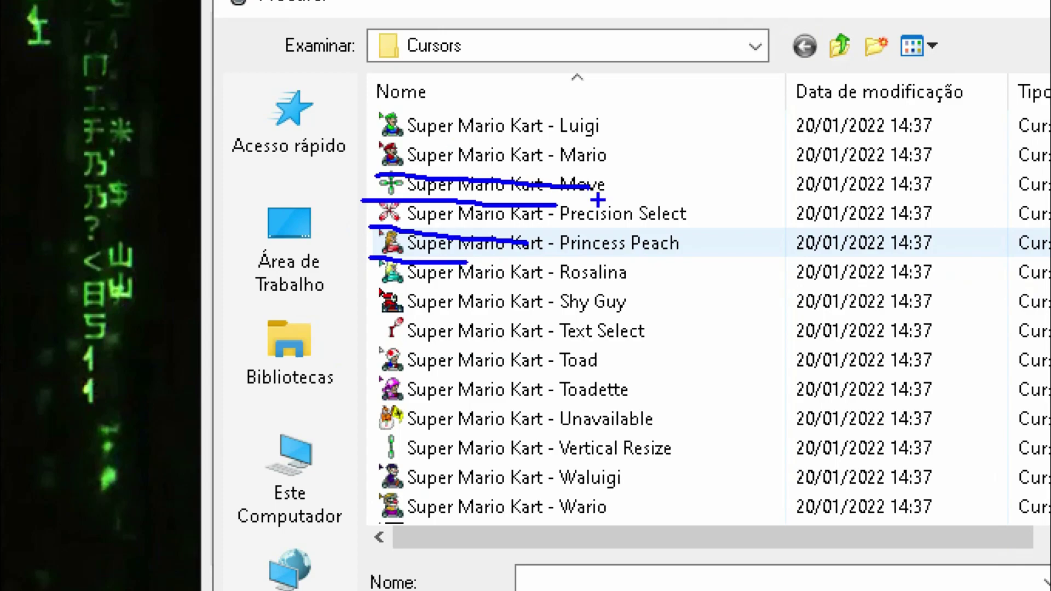
Choose the 'Super Mario Kart - Shy Guy' cursor for Seleção Normal and apply it
{"action": "key", "text": "Escape"}
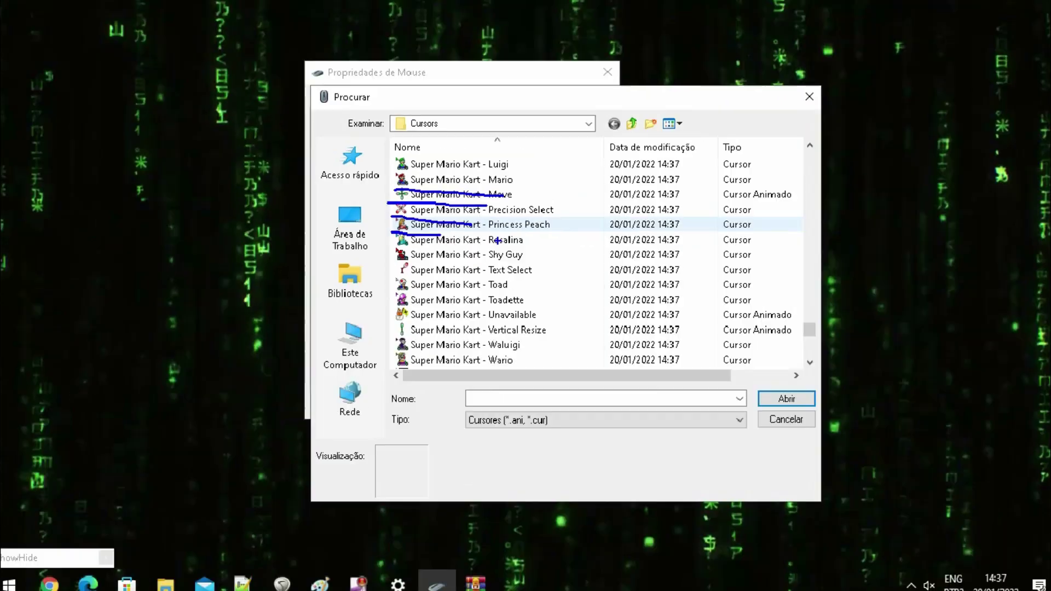
{"action": "double_click", "coordinate": [437, 255]}
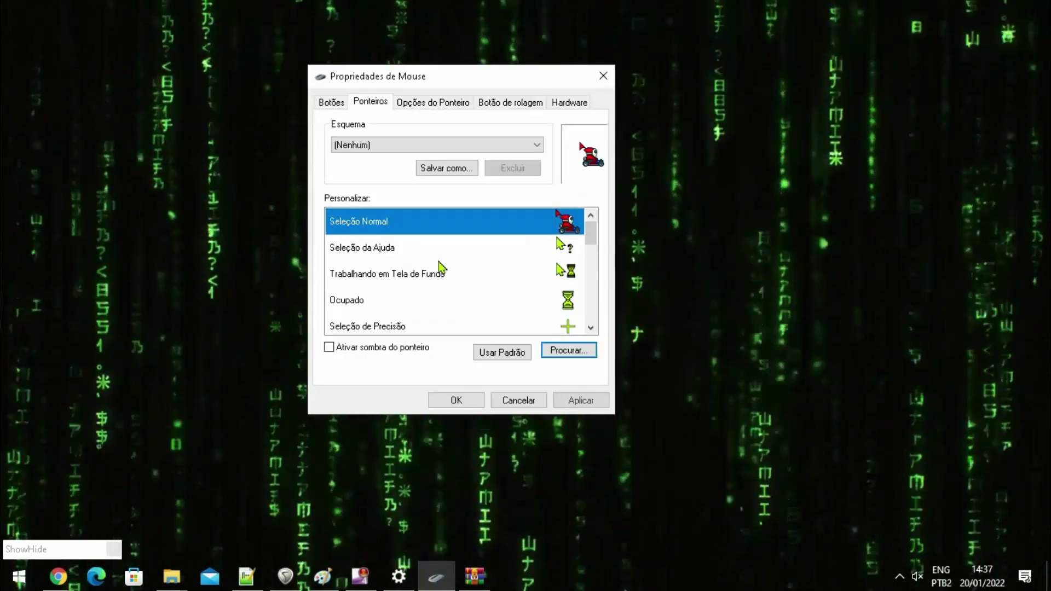
{"action": "left_click", "coordinate": [587, 403]}
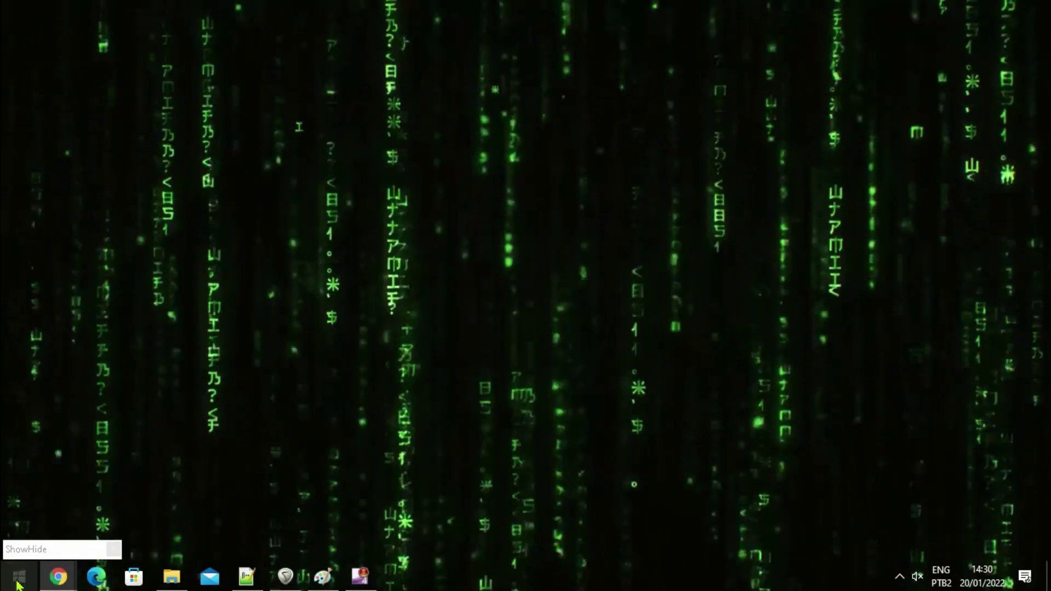
Search 'mouse' from Start, open Configurações do mouse, and move the Settings window slightly higher
{"action": "left_click", "coordinate": [42, 575]}
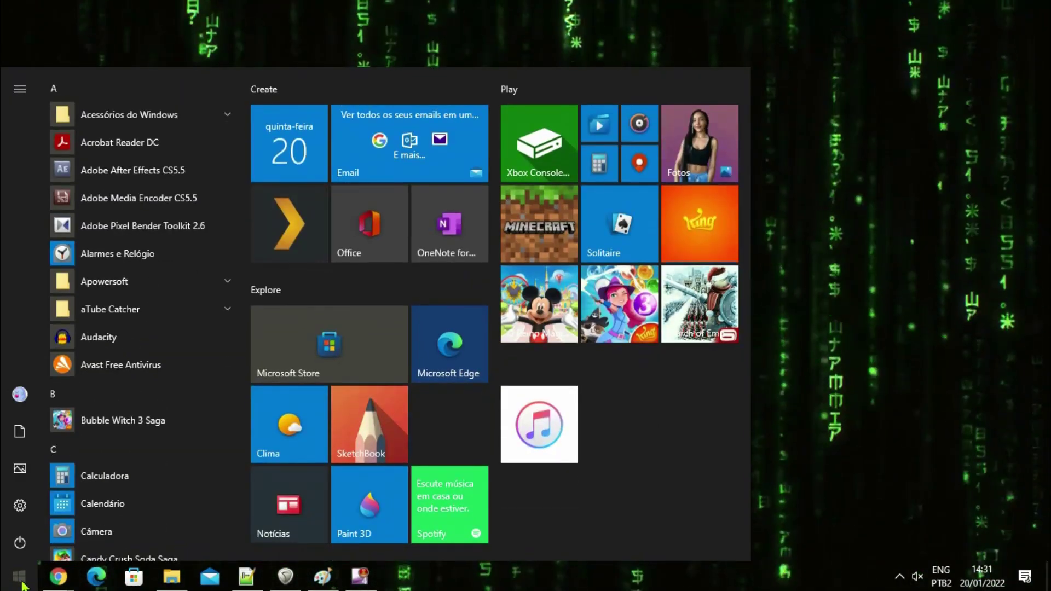
{"action": "type", "text": "mouse"}
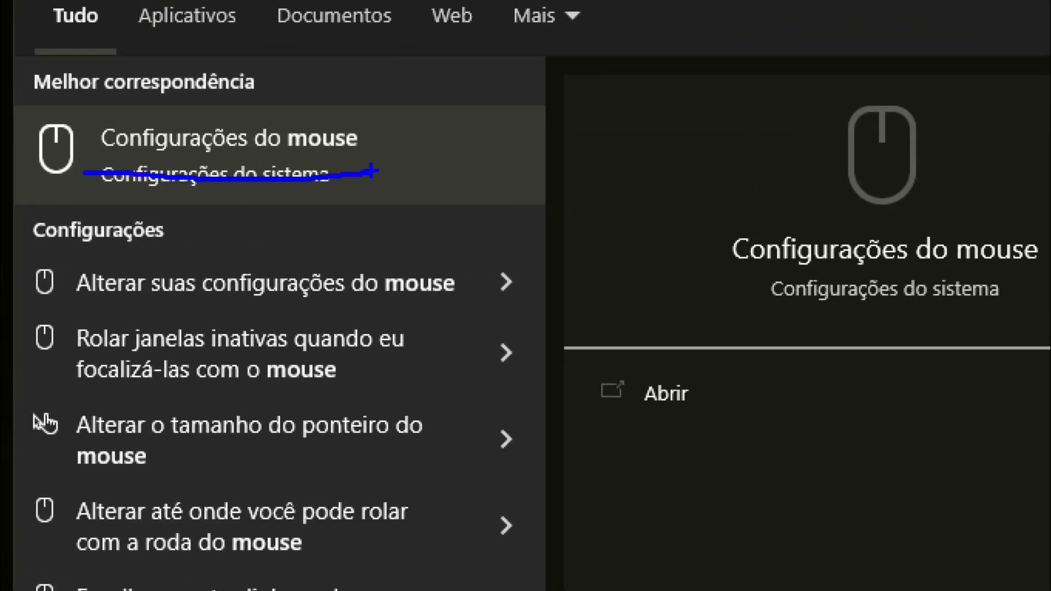
{"action": "key", "text": "Escape"}
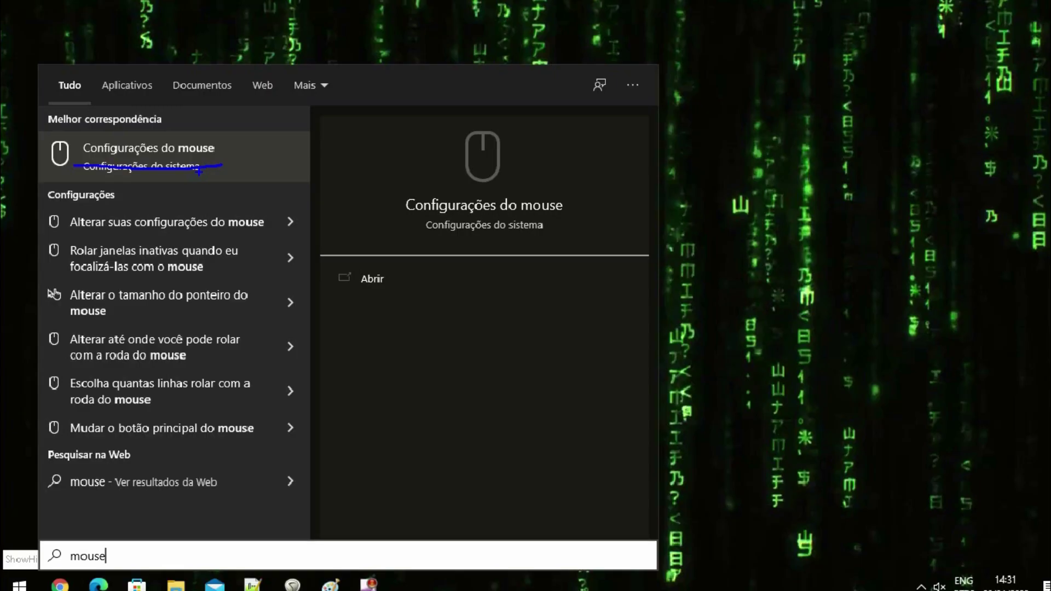
{"action": "left_click", "coordinate": [26, 580]}
{"action": "type", "text": "mouse"}
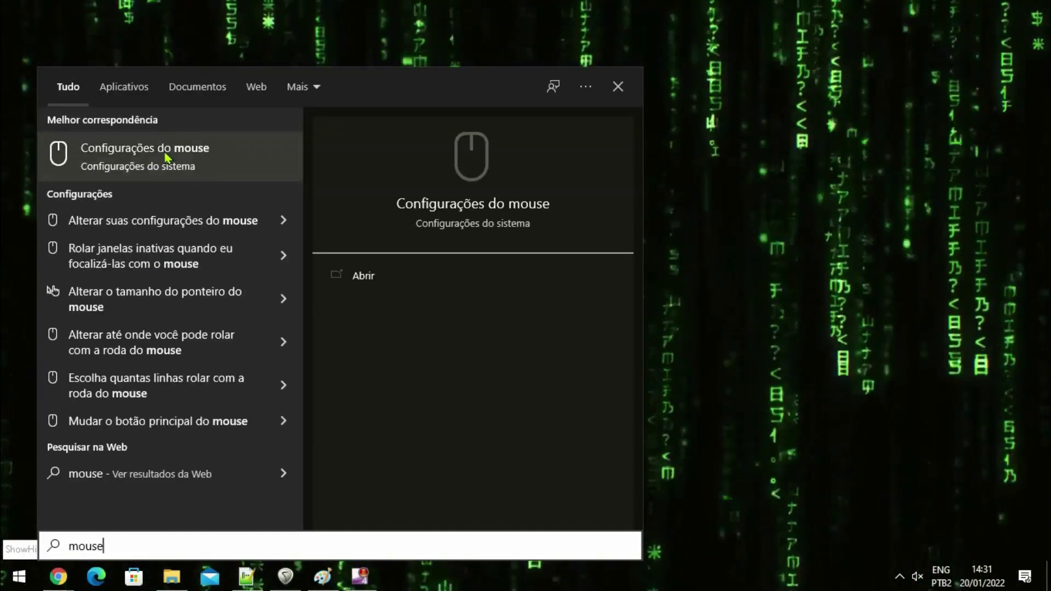
{"action": "left_click", "coordinate": [166, 158]}
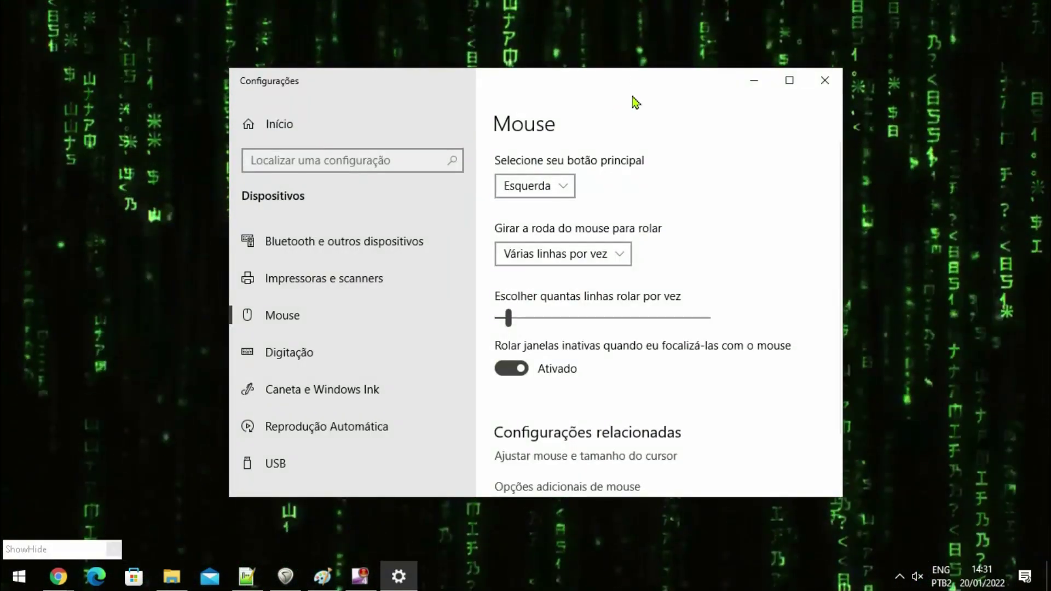
{"action": "left_click_drag", "start_coordinate": [622, 89], "coordinate": [619, 61]}
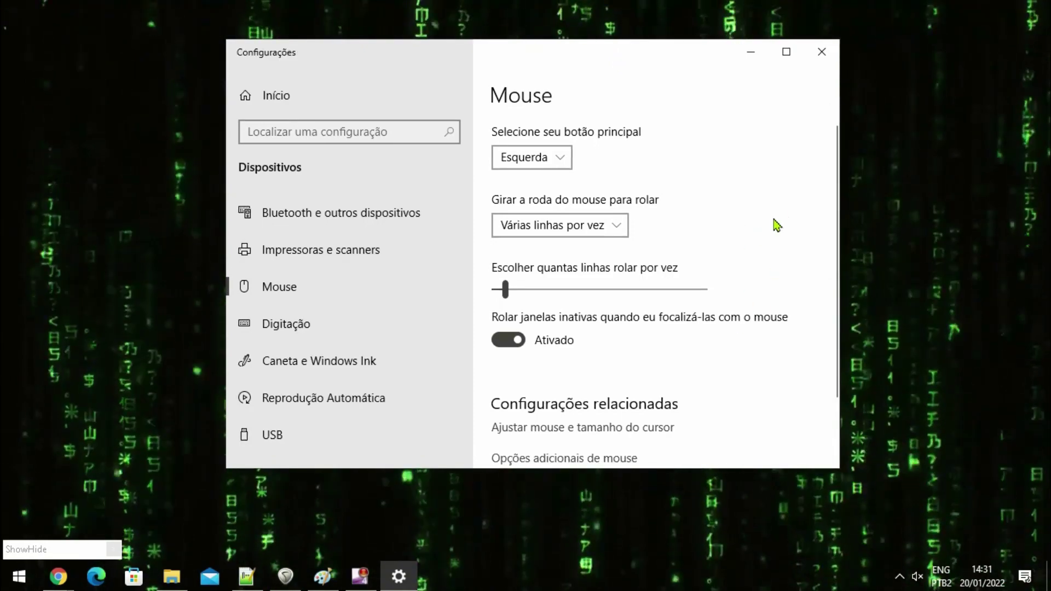
{"action": "scroll", "coordinate": [759, 219], "scroll_direction": "down", "scroll_amount": 2}
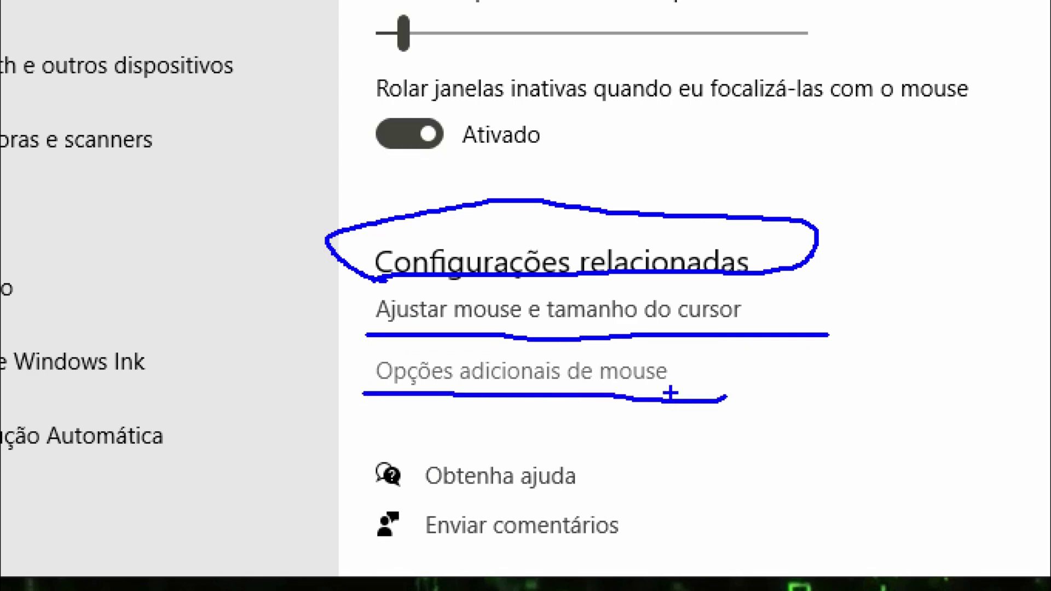
{"action": "key", "text": "Escape"}
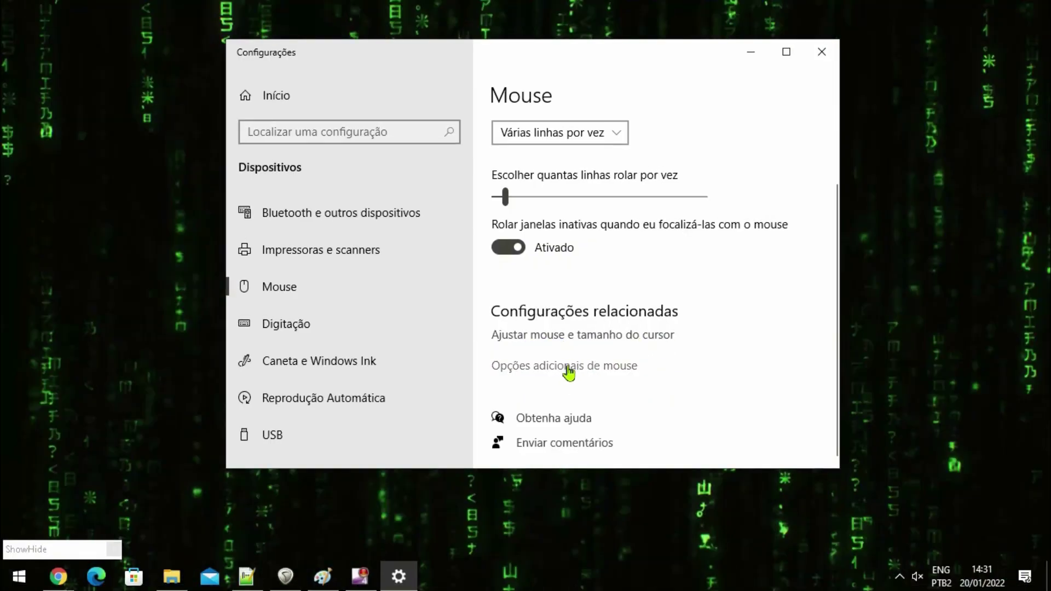
{"action": "left_click", "coordinate": [567, 366]}
{"action": "left_click_drag", "start_coordinate": [192, 75], "coordinate": [311, 58]}
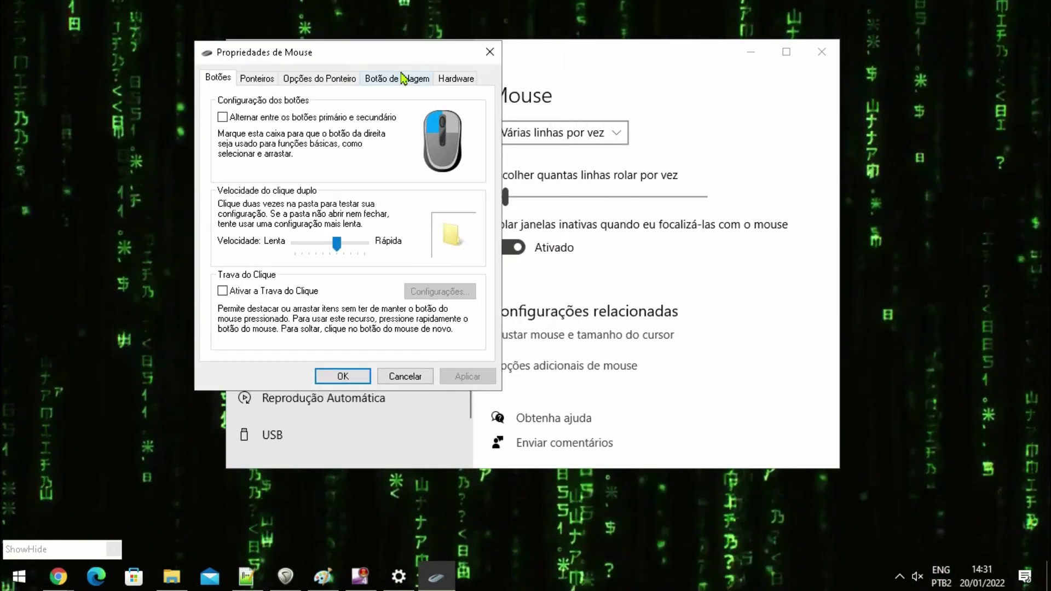
{"action": "left_click", "coordinate": [482, 57]}
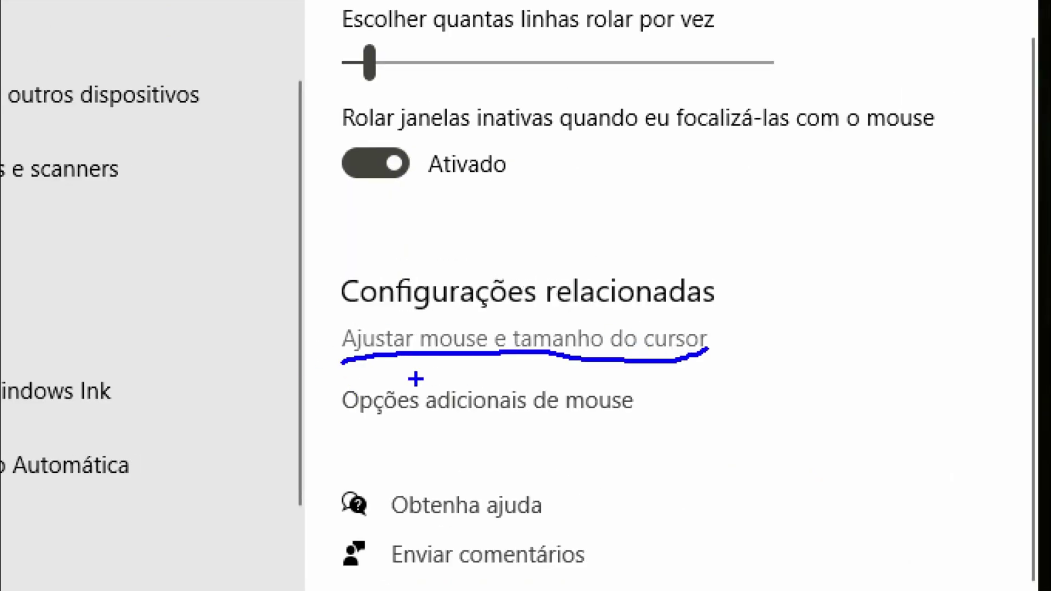
{"action": "key", "text": "Escape"}
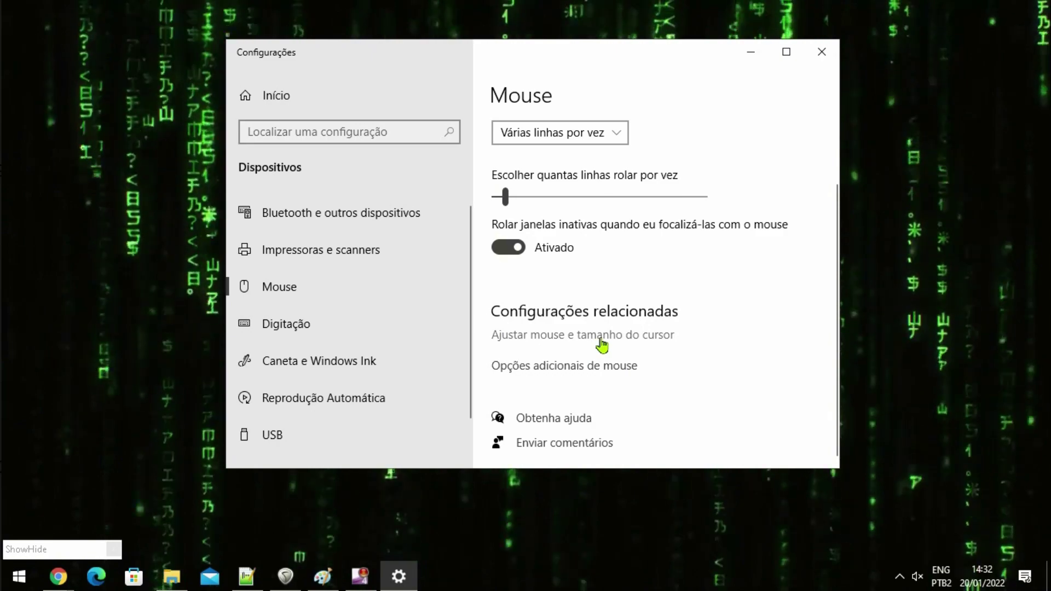
Open the Cursor e ponteiro page via 'Ajustar mouse e tamanho do cursor'
{"action": "left_click", "coordinate": [601, 343]}
{"action": "scroll", "coordinate": [793, 215], "scroll_direction": "down", "scroll_amount": 5}
{"action": "scroll", "coordinate": [793, 215], "scroll_direction": "up", "scroll_amount": 5}
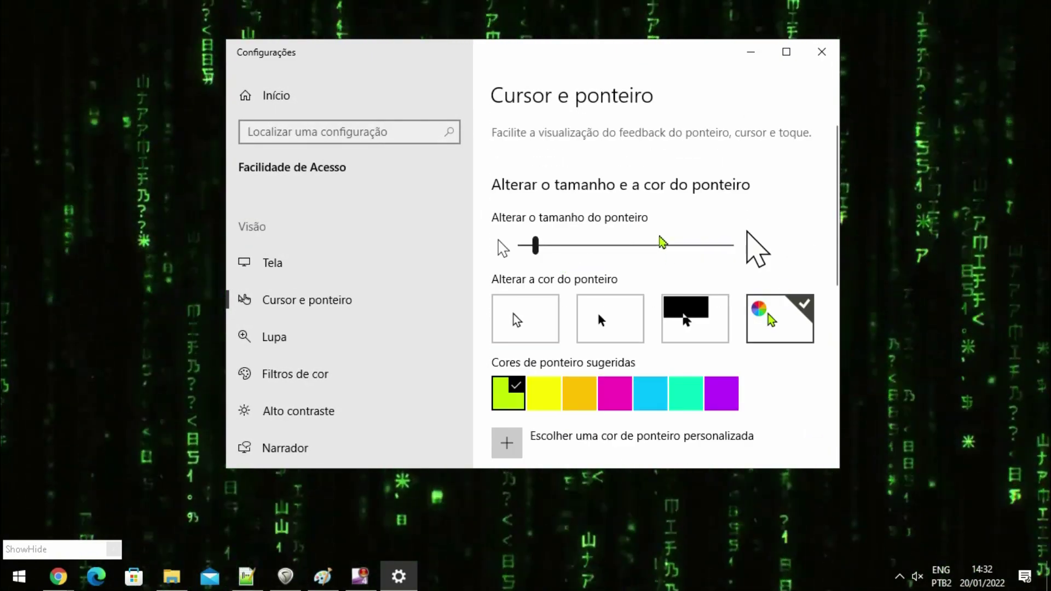
{"action": "key", "text": "ctrl+1"}
{"action": "left_click", "coordinate": [612, 231]}
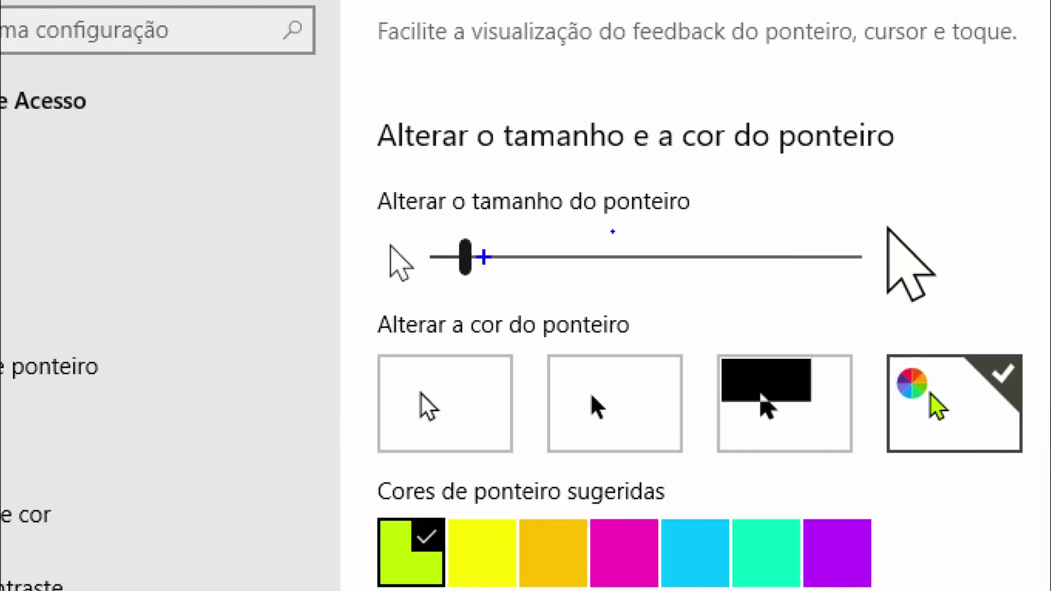
{"action": "left_click_drag", "start_coordinate": [432, 281], "coordinate": [768, 285]}
{"action": "left_click_drag", "start_coordinate": [739, 192], "coordinate": [378, 268]}
{"action": "key", "text": "Escape"}
Enlarge the pointer size to 4, then up to 11
{"action": "mouse_move", "coordinate": [465, 256]}
{"action": "left_mouse_down"}
{"action": "mouse_move", "coordinate": [486, 268]}
{"action": "mouse_move", "coordinate": [537, 266]}
{"action": "left_mouse_up"}
{"action": "left_click_drag", "start_coordinate": [581, 237], "coordinate": [549, 246]}
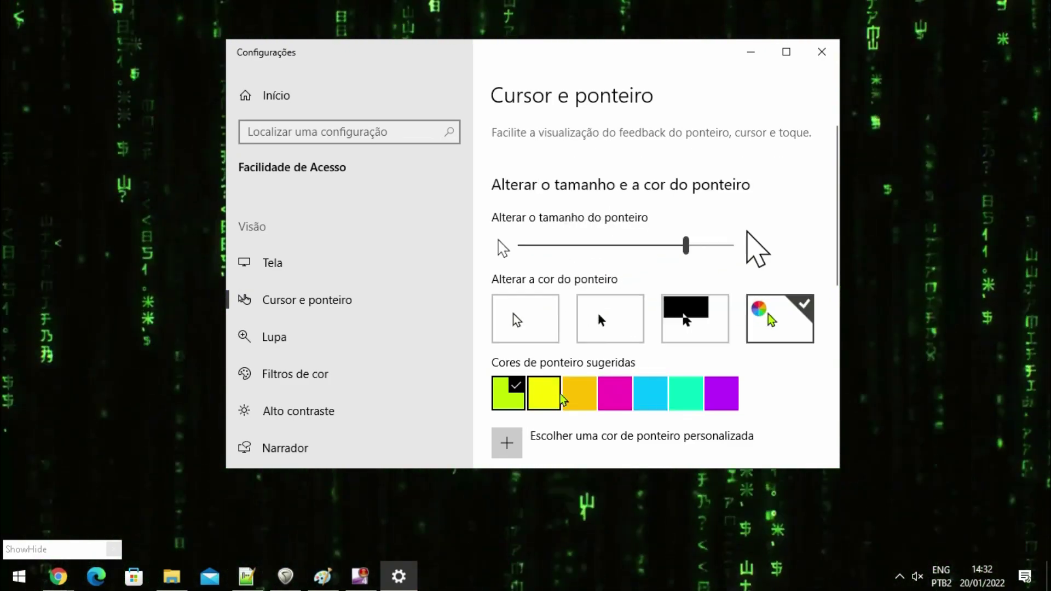
{"action": "scroll", "coordinate": [563, 403], "scroll_direction": "down", "scroll_amount": 4}
{"action": "scroll", "coordinate": [602, 276], "scroll_direction": "up", "scroll_amount": 2}
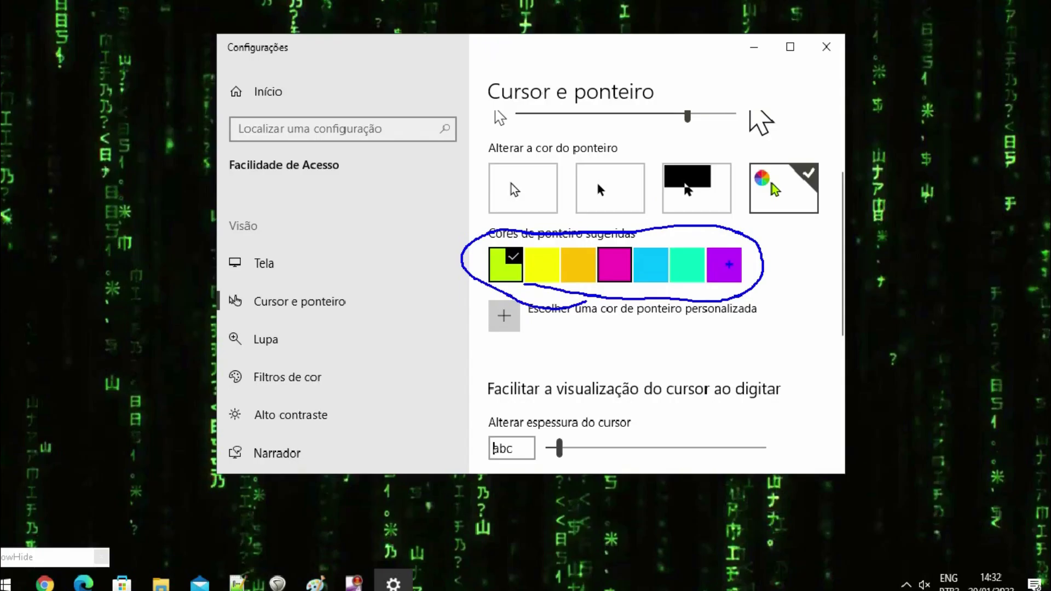
Try teal, add a custom blue pointer colour, then return to lime at small size
{"action": "left_click", "coordinate": [767, 276]}
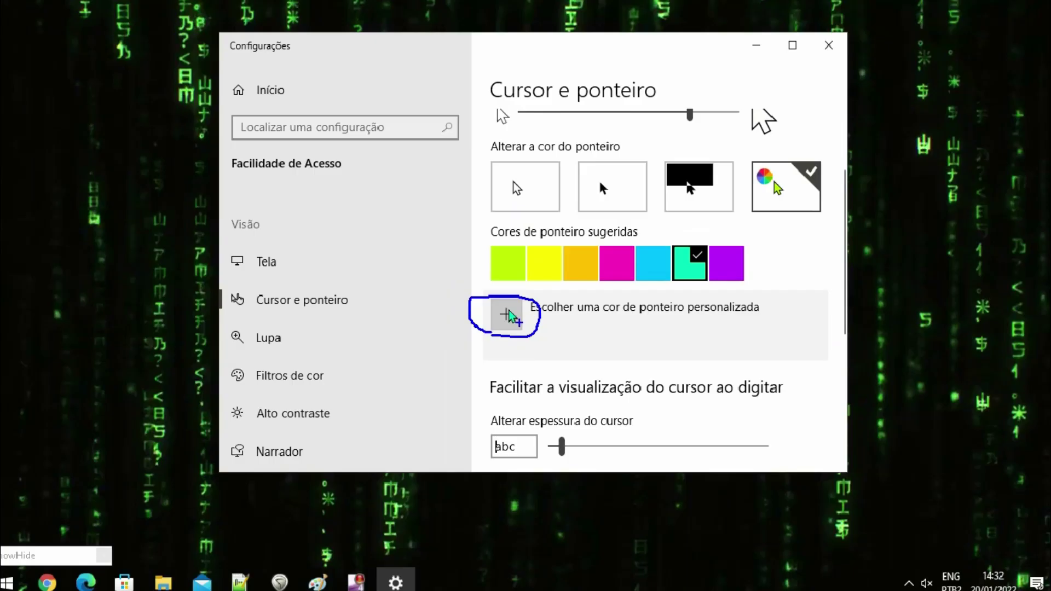
{"action": "left_click", "coordinate": [499, 313]}
{"action": "left_click_drag", "start_coordinate": [540, 193], "coordinate": [543, 156]}
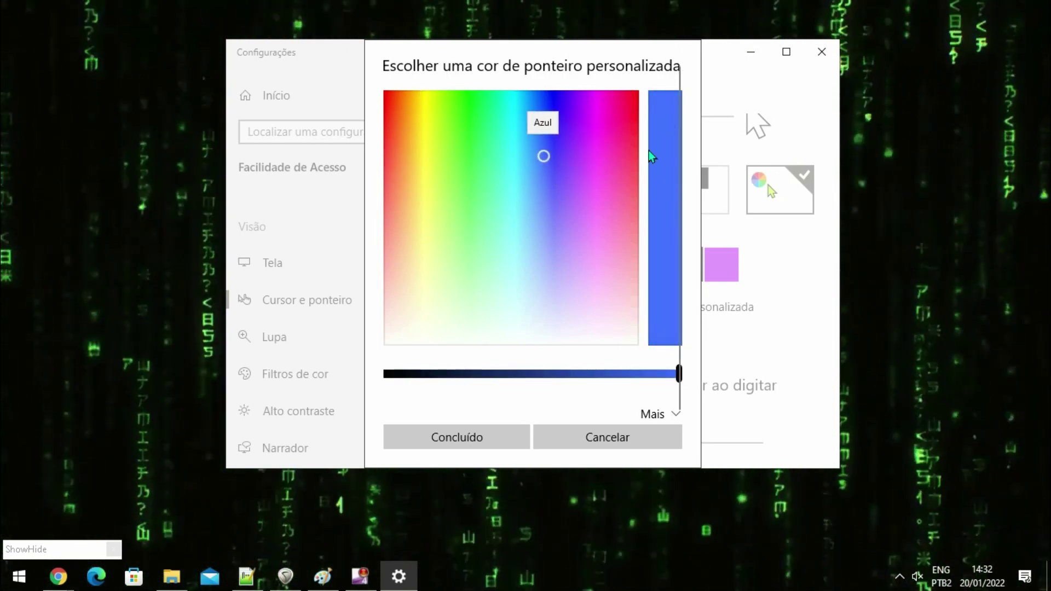
{"action": "left_click", "coordinate": [458, 430]}
{"action": "key", "text": "Return"}
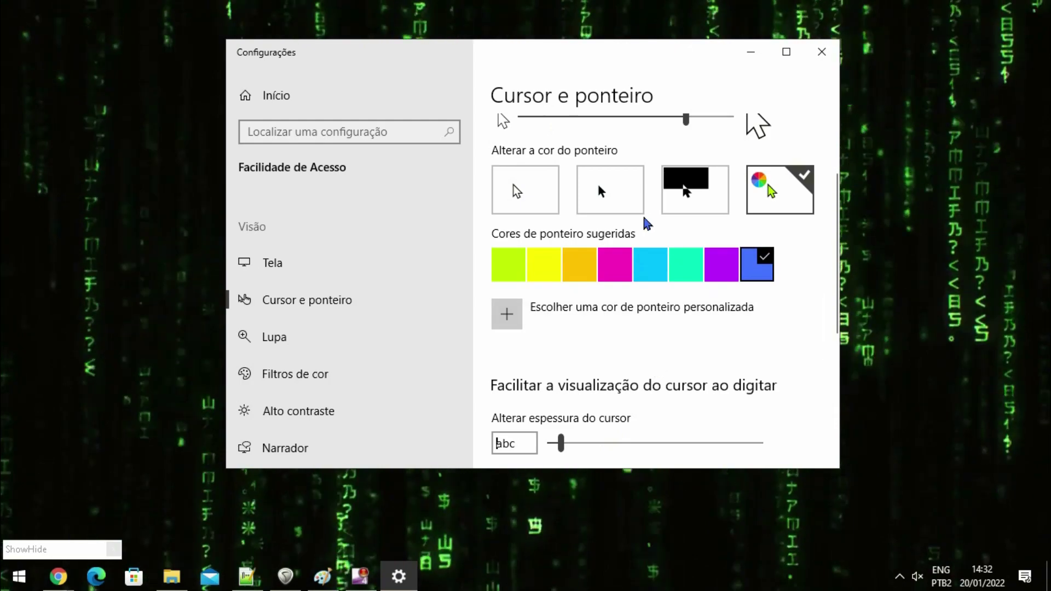
{"action": "left_click_drag", "start_coordinate": [687, 122], "coordinate": [591, 120]}
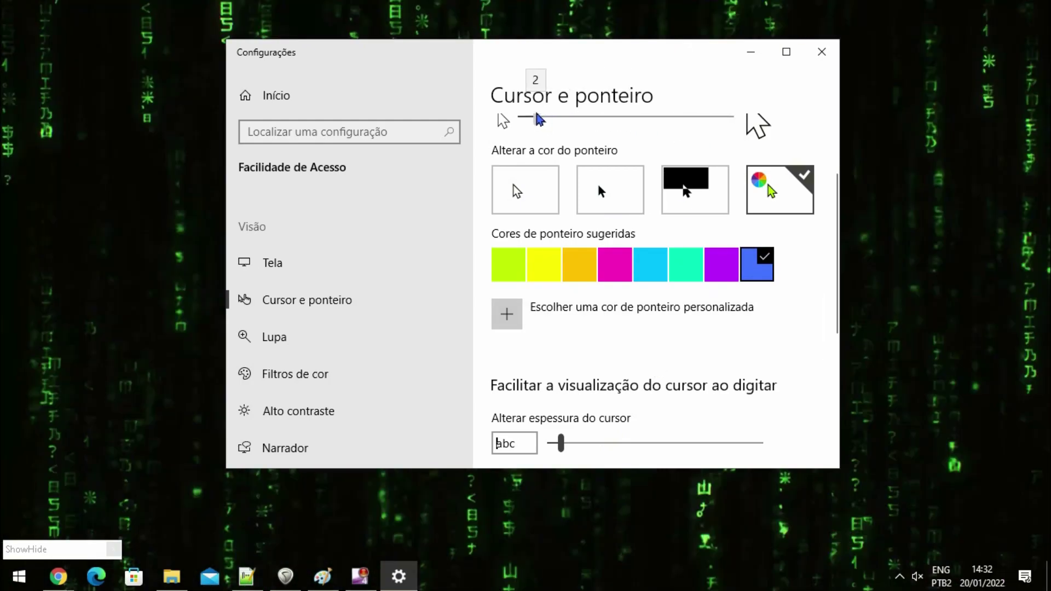
{"action": "left_click", "coordinate": [518, 264]}
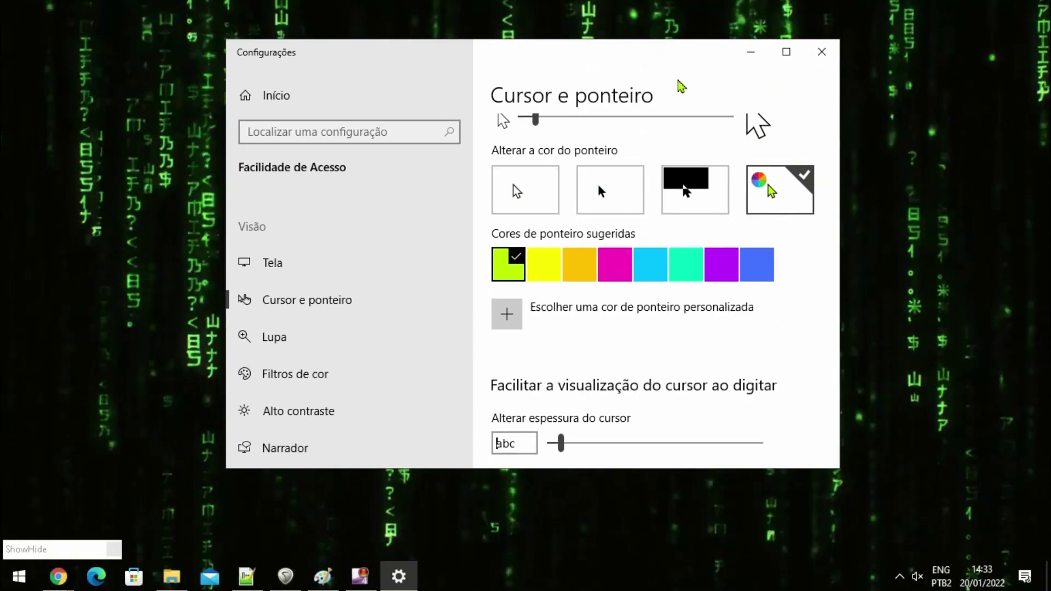
Bring Chrome with rw-designer.com to the front and scroll through the page
{"action": "left_click", "coordinate": [749, 59]}
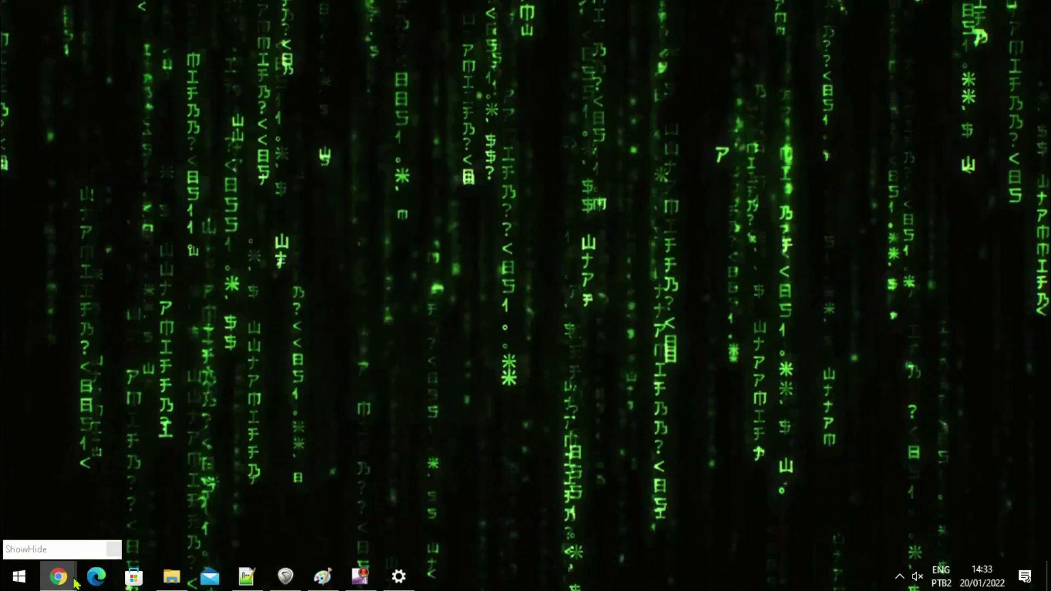
{"action": "left_click", "coordinate": [58, 576]}
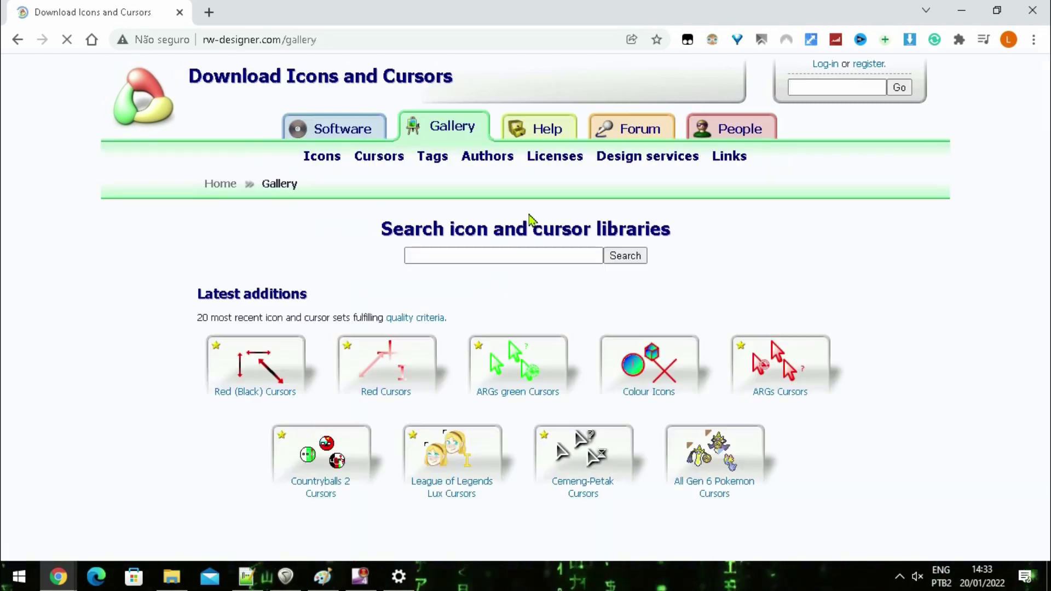
{"action": "scroll", "coordinate": [568, 276], "scroll_direction": "down", "scroll_amount": 6}
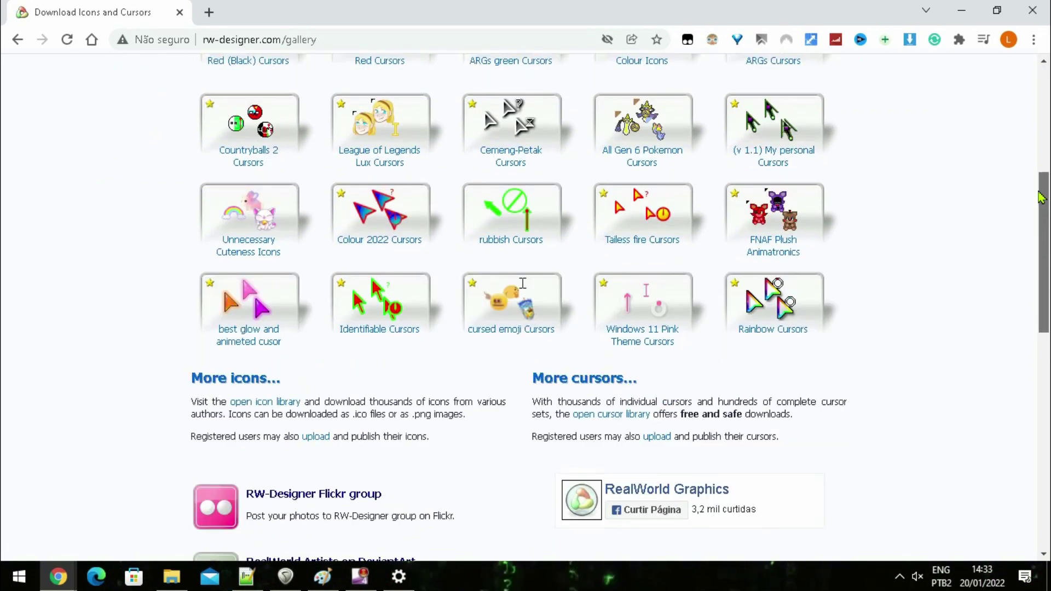
{"action": "scroll", "coordinate": [567, 277], "scroll_direction": "up", "scroll_amount": 4}
{"action": "left_click_drag", "start_coordinate": [1039, 138], "coordinate": [1021, 356]}
{"action": "scroll", "coordinate": [1022, 357], "scroll_direction": "up", "scroll_amount": 1}
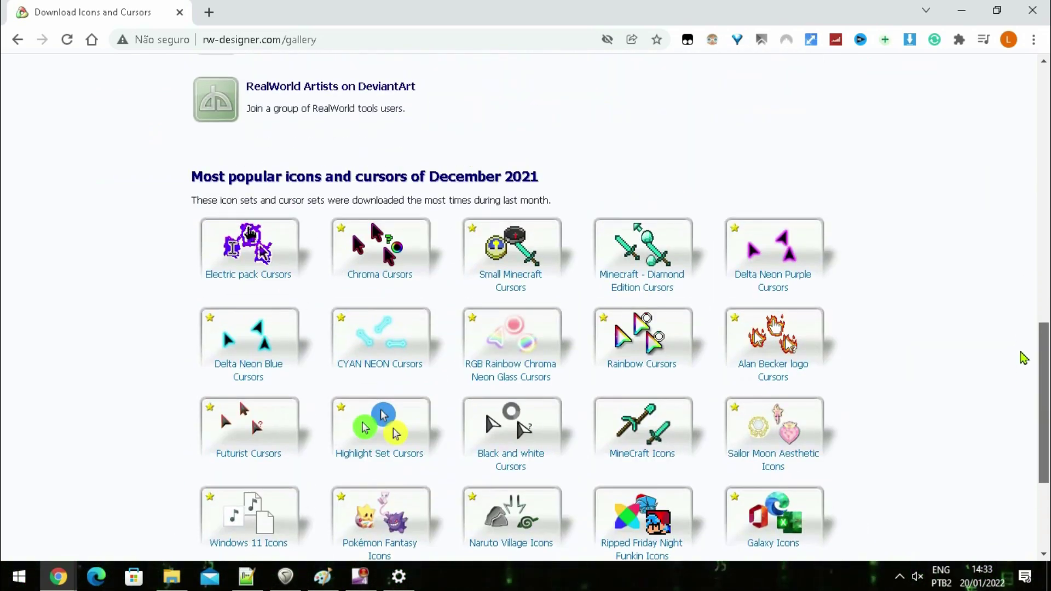
{"action": "scroll", "coordinate": [1023, 356], "scroll_direction": "down", "scroll_amount": 2}
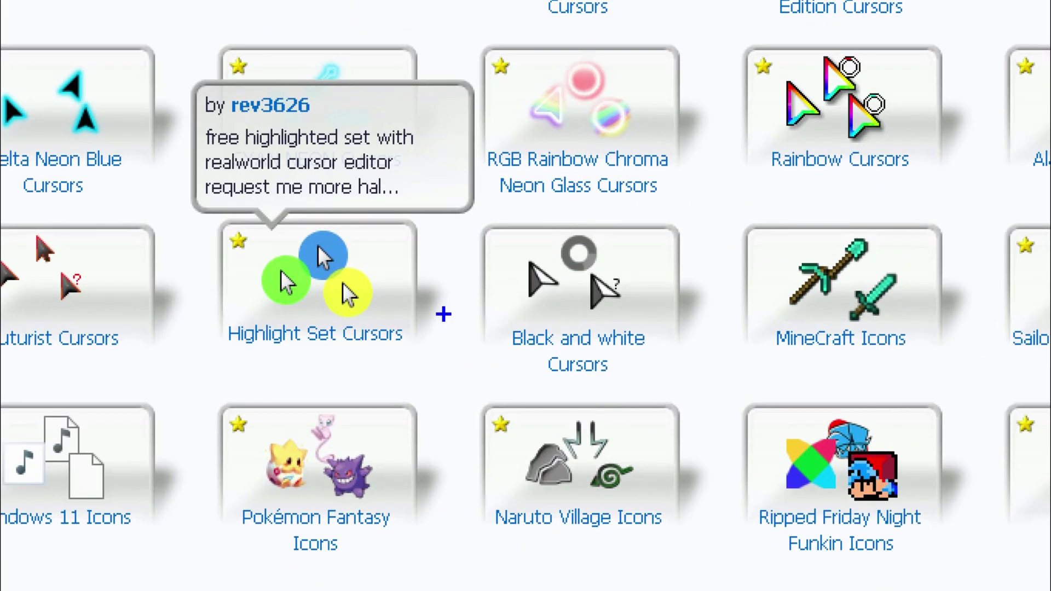
Browse the 'mario' search results to find the Super Mario Kart Cursors set
{"action": "mouse_move", "coordinate": [343, 341]}
{"action": "left_mouse_down"}
{"action": "mouse_move", "coordinate": [391, 342]}
{"action": "mouse_move", "coordinate": [340, 278]}
{"action": "mouse_move", "coordinate": [352, 334]}
{"action": "left_mouse_up"}
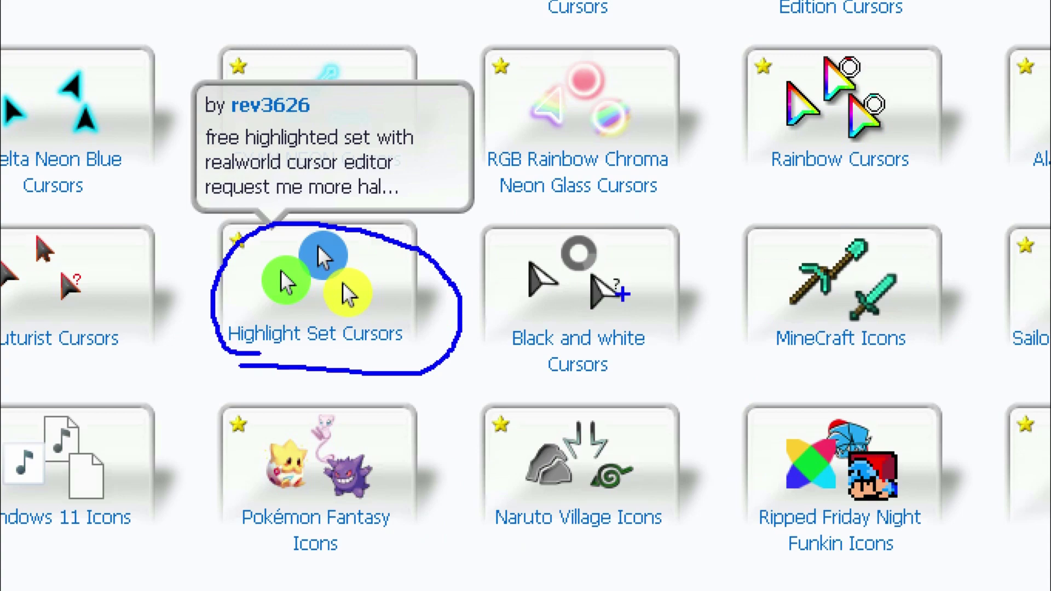
{"action": "key", "text": "Escape"}
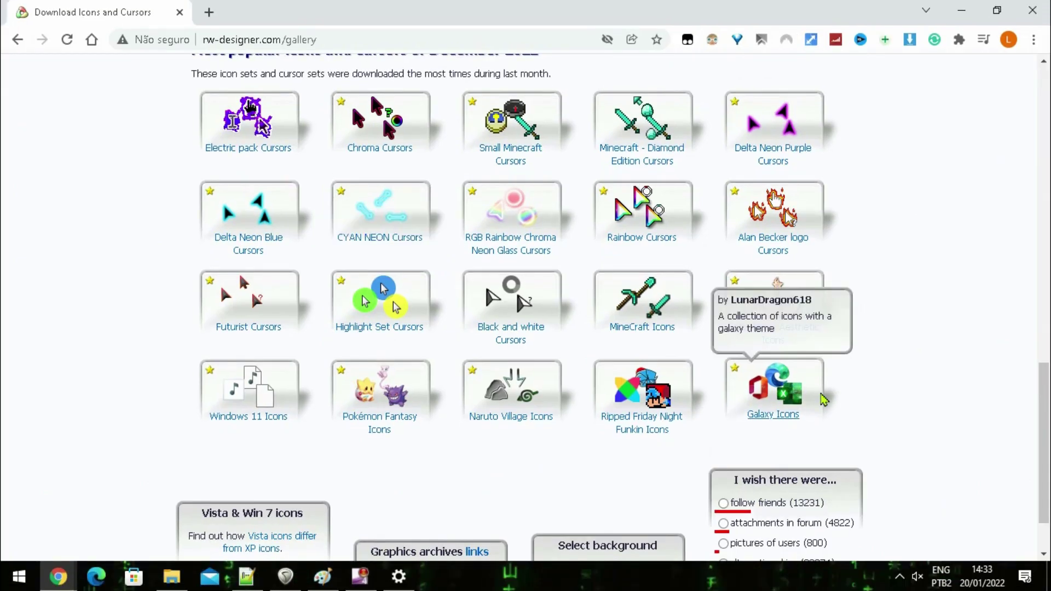
{"action": "key", "text": "ctrl+1"}
{"action": "left_click", "coordinate": [499, 360]}
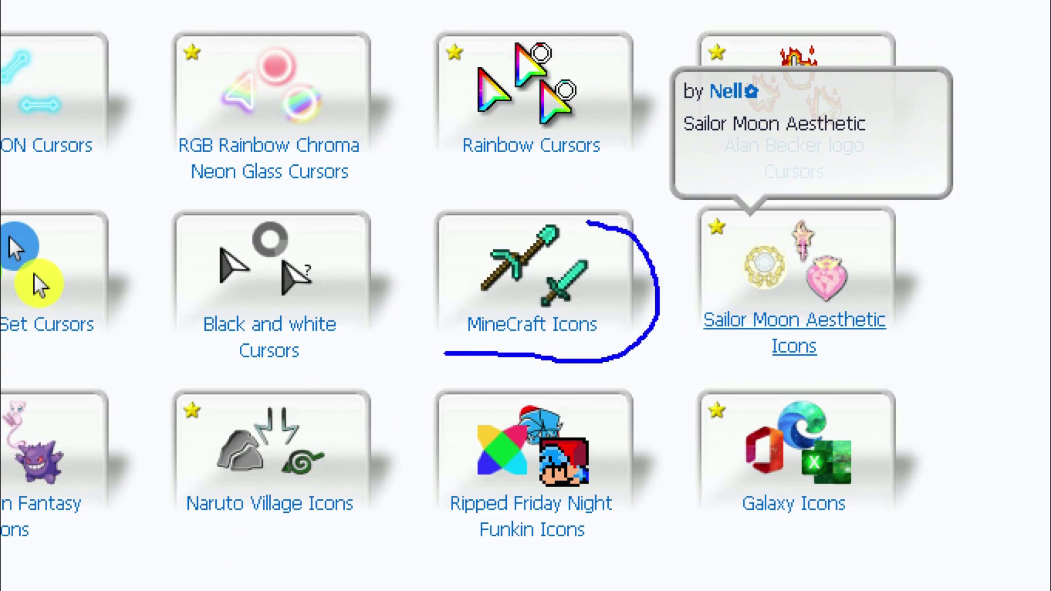
{"action": "key", "text": "Escape"}
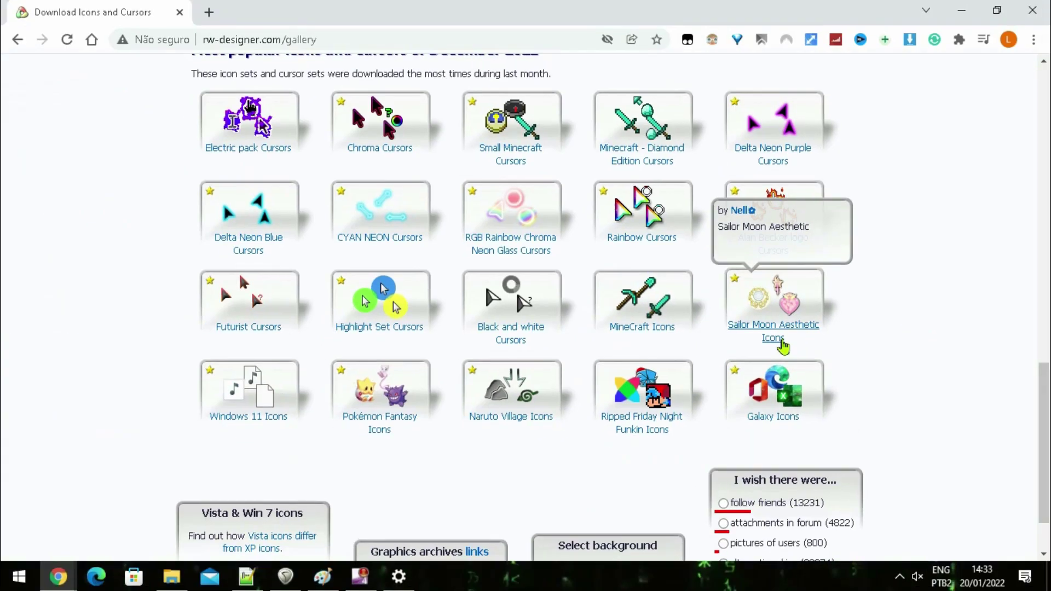
{"action": "scroll", "coordinate": [784, 345], "scroll_direction": "up", "scroll_amount": 12}
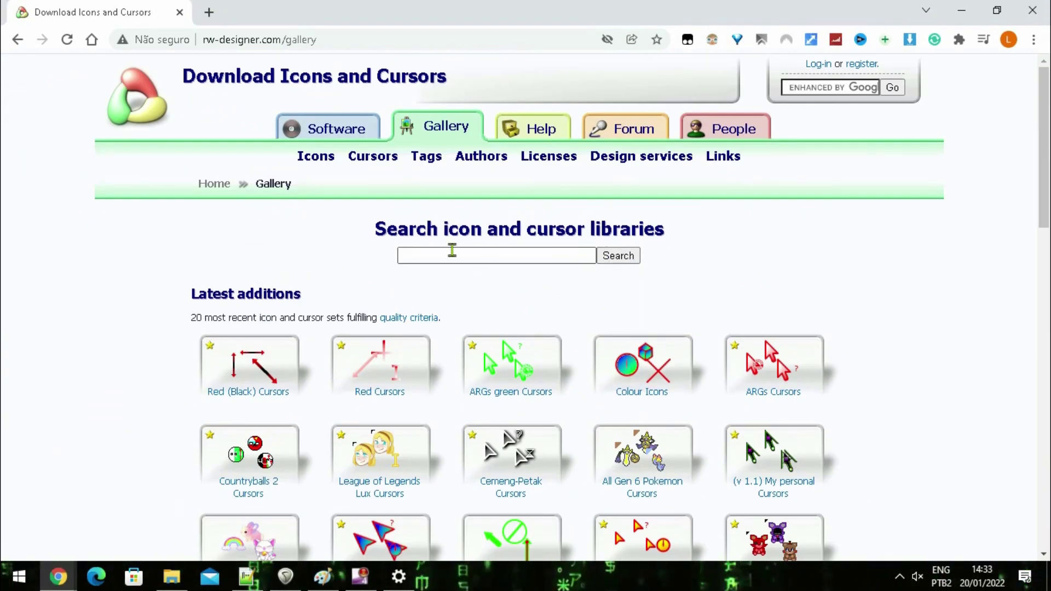
{"action": "key", "text": "ctrl+1"}
{"action": "left_click", "coordinate": [415, 276]}
{"action": "left_click_drag", "start_coordinate": [372, 262], "coordinate": [819, 149]}
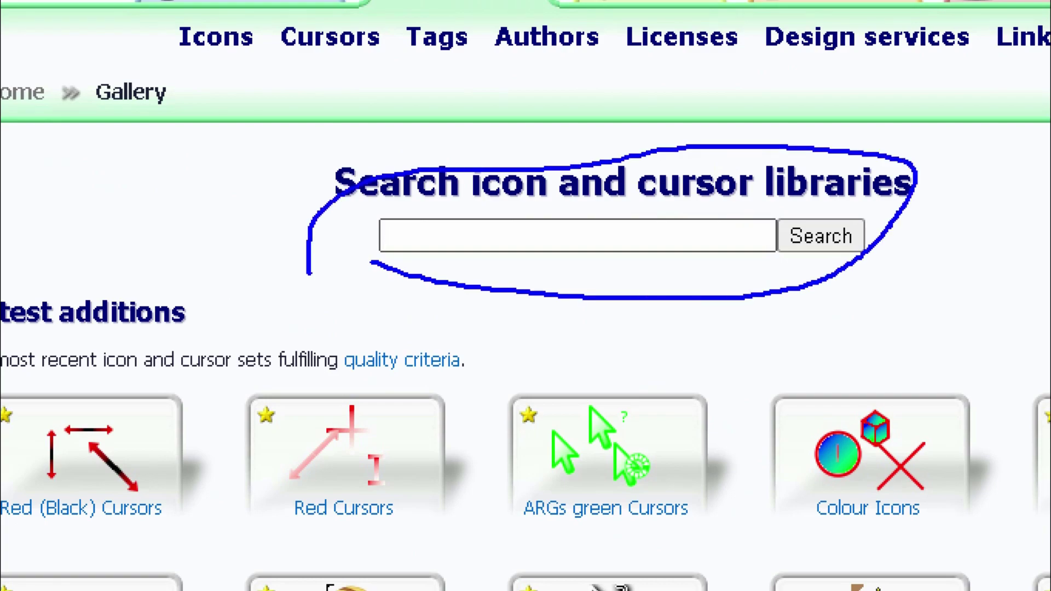
{"action": "left_click_drag", "start_coordinate": [310, 273], "coordinate": [401, 296]}
{"action": "key", "text": "Escape"}
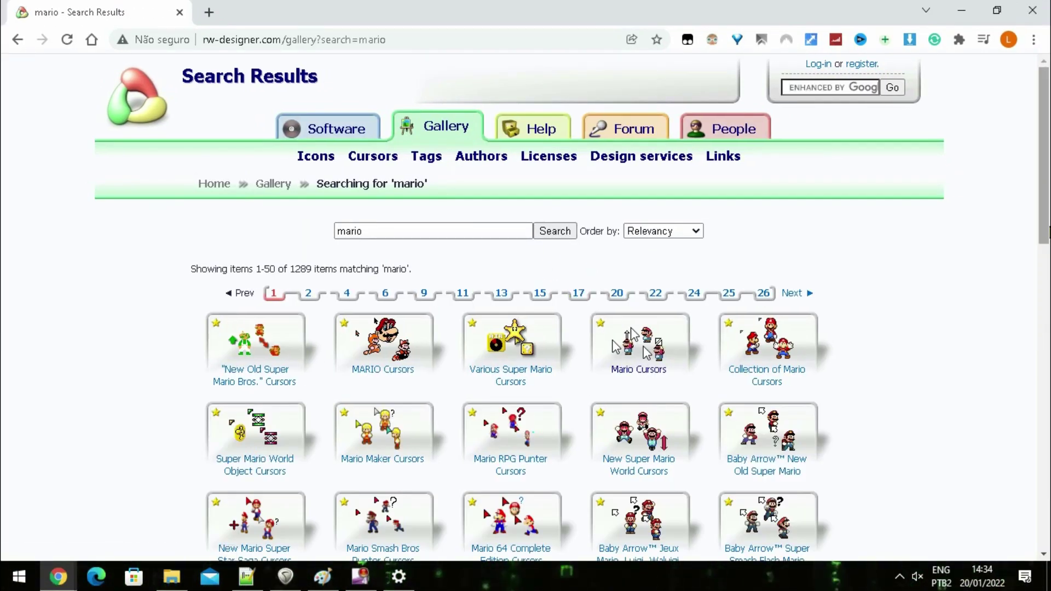
{"action": "left_click_drag", "start_coordinate": [1048, 166], "coordinate": [1049, 188]}
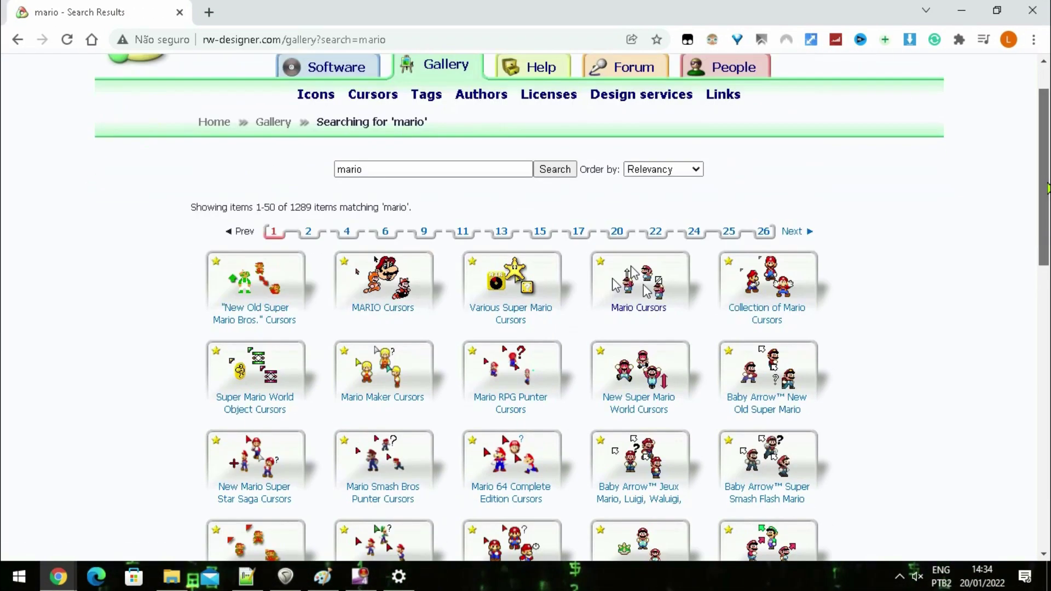
{"action": "scroll", "coordinate": [1047, 189], "scroll_direction": "down", "scroll_amount": 7}
Download the Super Mario Kart cursor set as smk-v64 (1).zip, dismissing the ad popup
{"action": "mouse_move", "coordinate": [252, 361]}
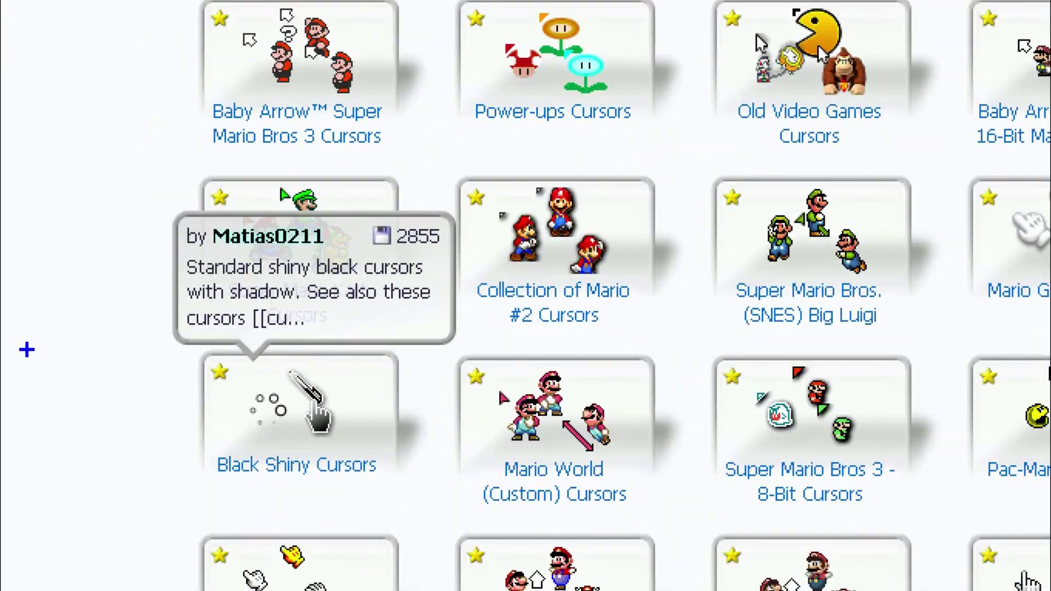
{"action": "key", "text": "Escape"}
{"action": "mouse_move", "coordinate": [352, 315]}
{"action": "key", "text": "ctrl+1"}
{"action": "left_click", "coordinate": [324, 298]}
{"action": "left_click_drag", "start_coordinate": [87, 341], "coordinate": [111, 350]}
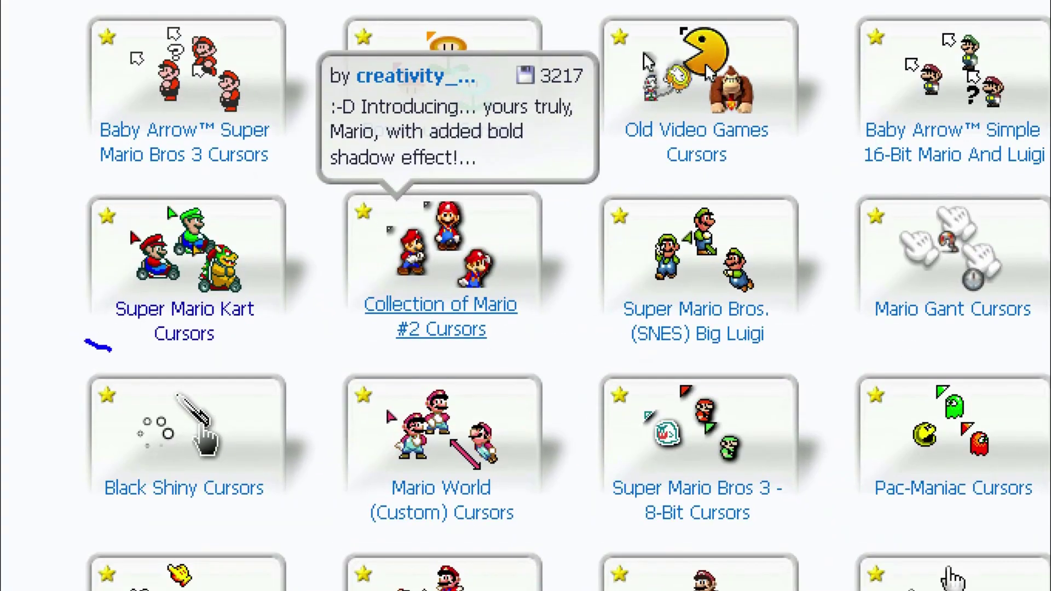
{"action": "key", "text": "Escape"}
{"action": "mouse_move", "coordinate": [253, 306]}
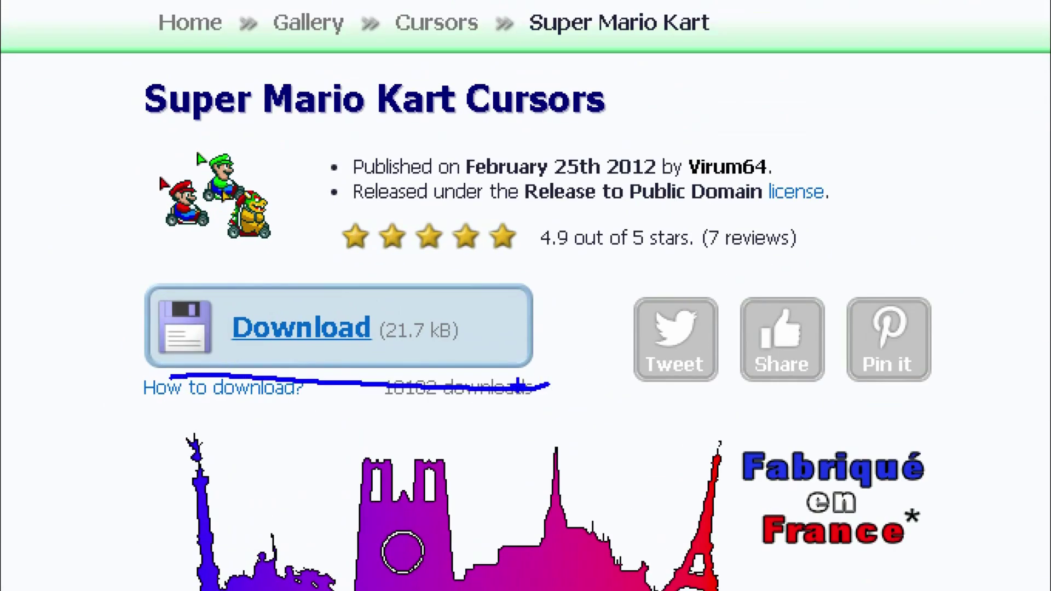
{"action": "key", "text": "Escape"}
{"action": "left_click", "coordinate": [278, 341]}
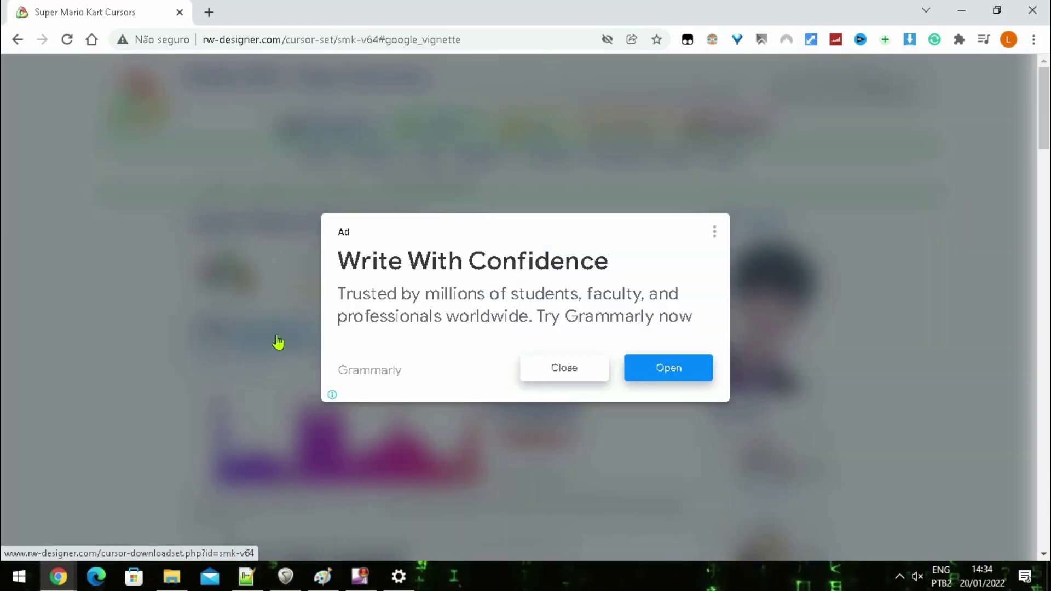
{"action": "left_click", "coordinate": [563, 367]}
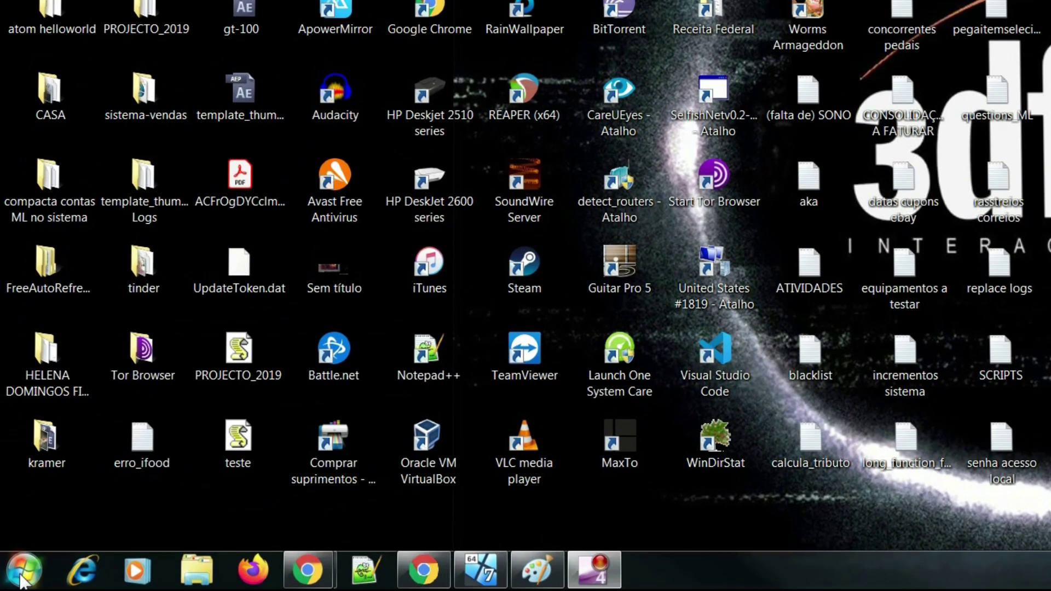
Search 'mouse' from Start and open the Configurações do mouse page
{"action": "left_click", "coordinate": [21, 580]}
{"action": "type", "text": "mouse"}
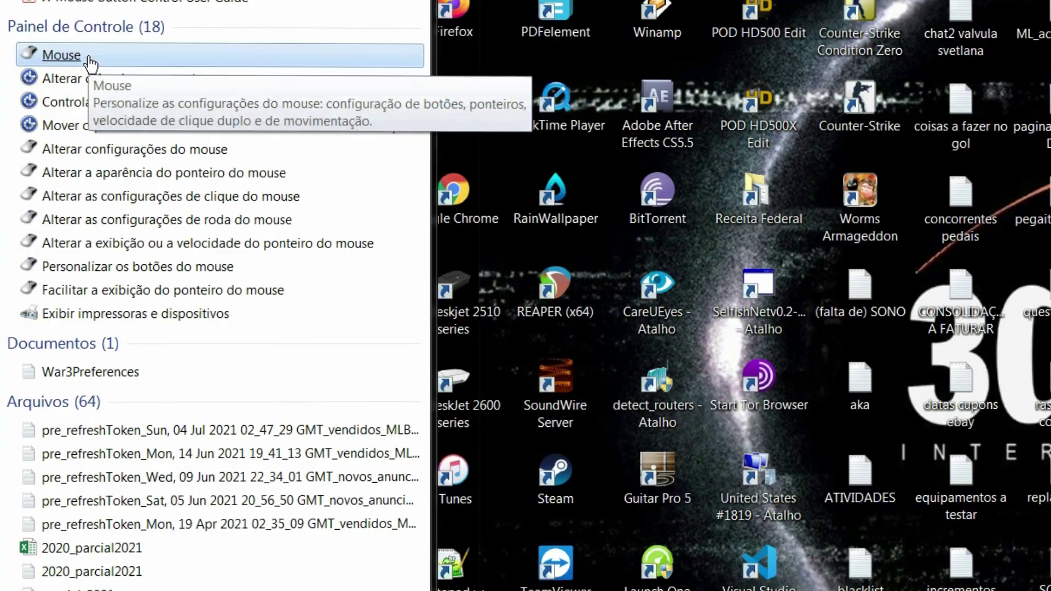
{"action": "left_click", "coordinate": [88, 58]}
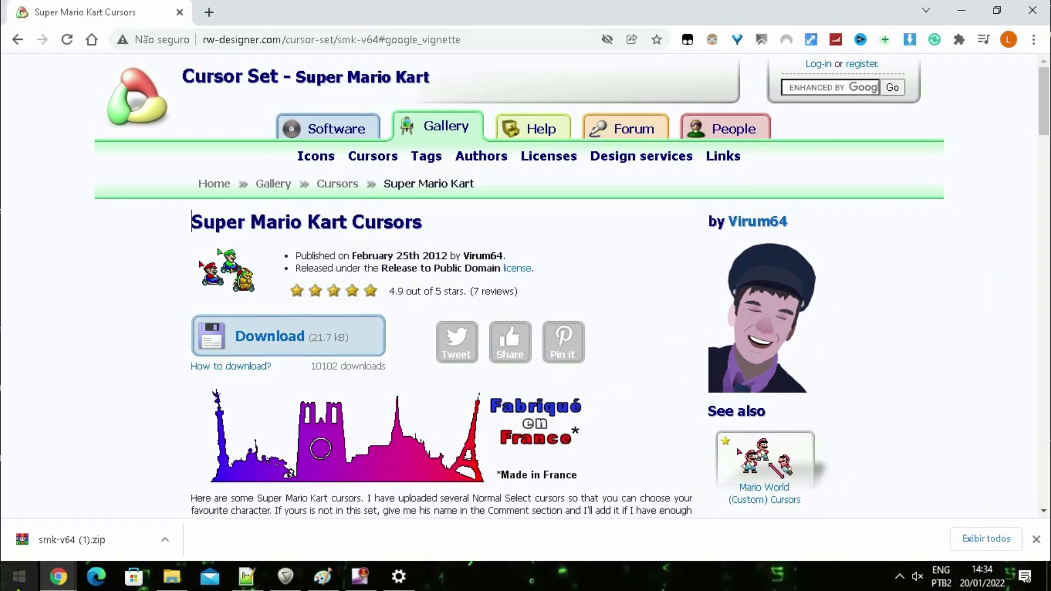
{"action": "left_click", "coordinate": [38, 563]}
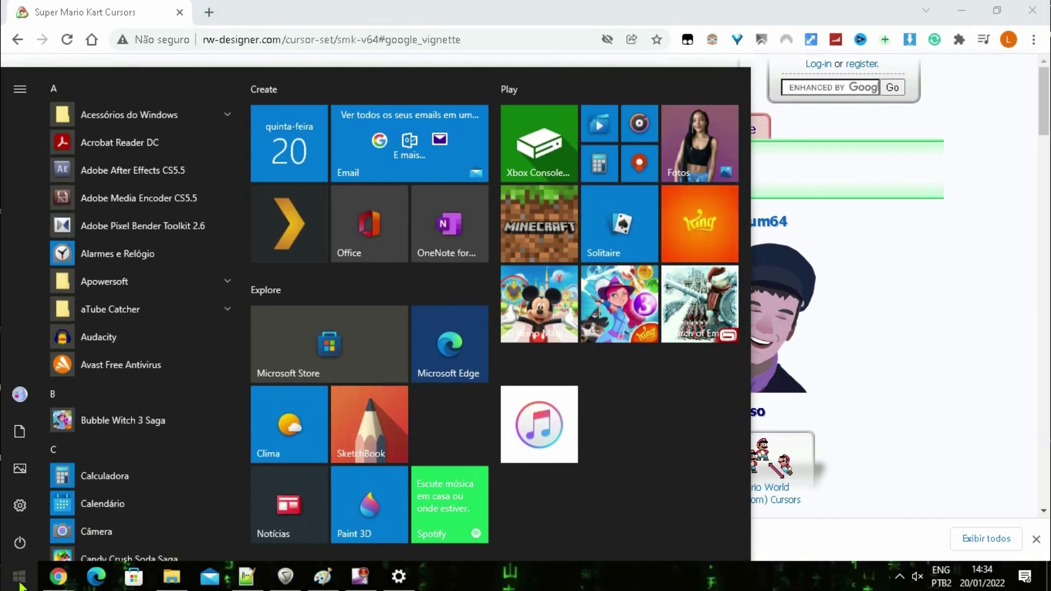
{"action": "type", "text": "mouse"}
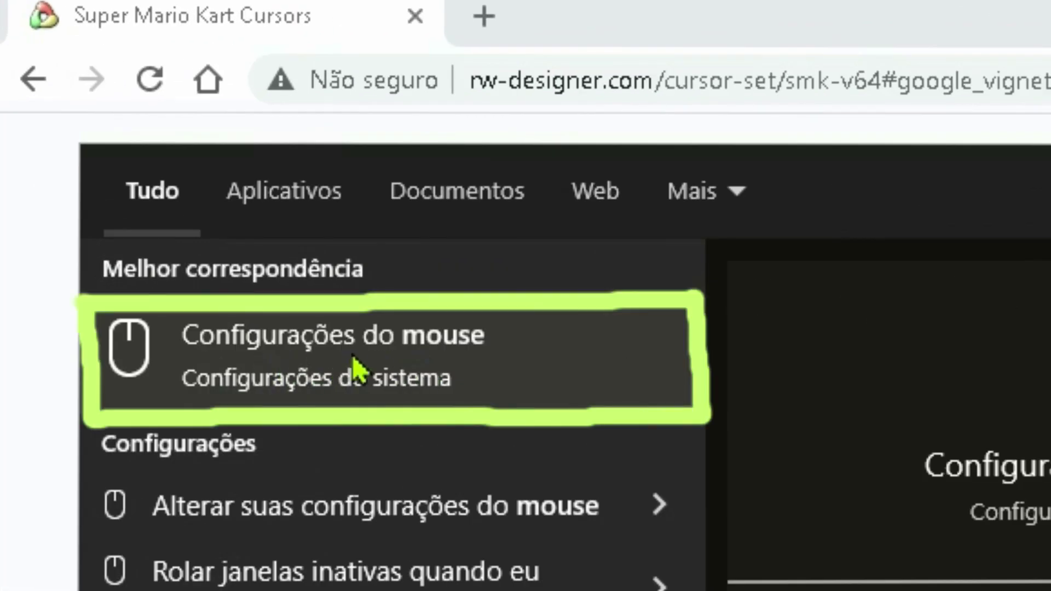
{"action": "left_click", "coordinate": [355, 370]}
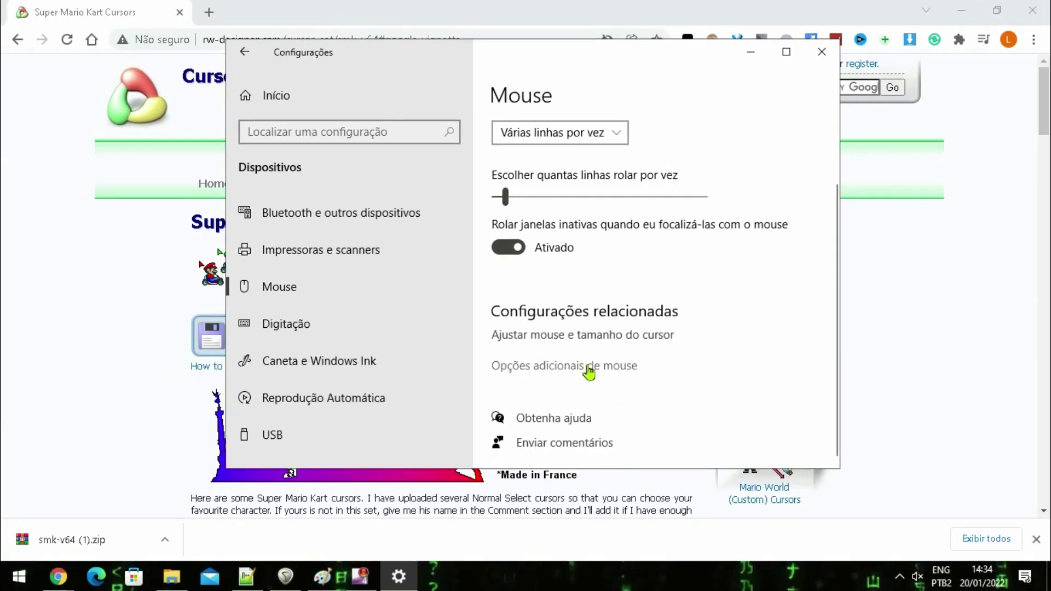
Open Opções adicionais de mouse, minimize Settings and Chrome, and center Mouse Properties
{"action": "left_click", "coordinate": [589, 372]}
{"action": "left_click", "coordinate": [750, 52]}
{"action": "left_click", "coordinate": [962, 10]}
{"action": "left_click_drag", "start_coordinate": [327, 95], "coordinate": [564, 86]}
{"action": "mouse_move", "coordinate": [431, 82]}
{"action": "left_mouse_down"}
{"action": "mouse_move", "coordinate": [573, 83]}
{"action": "mouse_move", "coordinate": [435, 78]}
{"action": "left_mouse_up"}
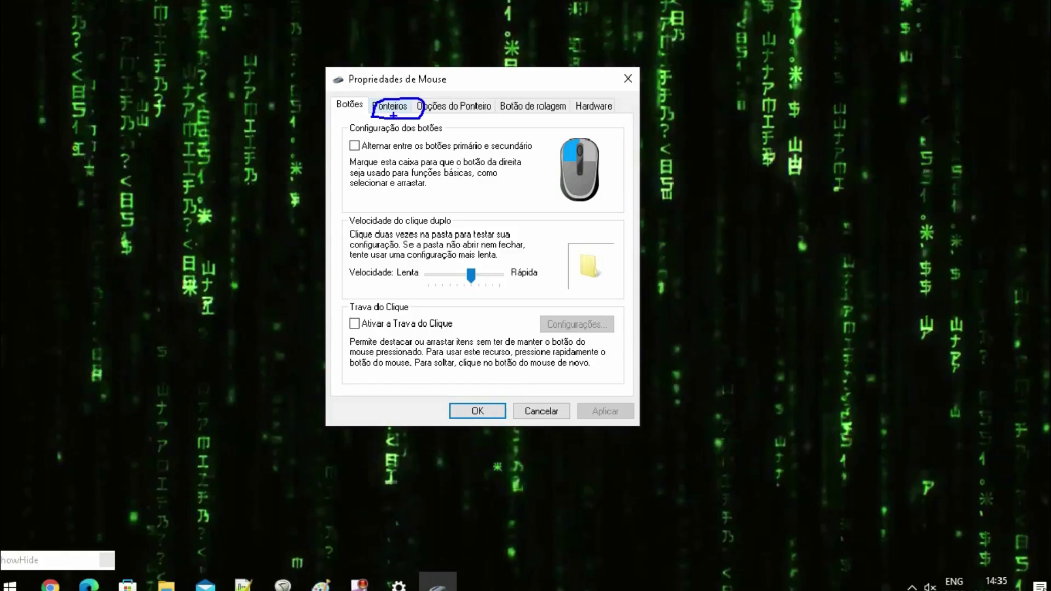
On the Ponteiros tab, preview the Seleção da Ajuda, Trabalhando em Tela de Fundo and Ocupado pointers
{"action": "left_click", "coordinate": [402, 111]}
{"action": "mouse_move", "coordinate": [616, 237]}
{"action": "left_mouse_down"}
{"action": "mouse_move", "coordinate": [615, 298]}
{"action": "mouse_move", "coordinate": [610, 237]}
{"action": "left_mouse_up"}
{"action": "left_click", "coordinate": [457, 253]}
{"action": "left_click", "coordinate": [462, 279]}
{"action": "left_click", "coordinate": [537, 230]}
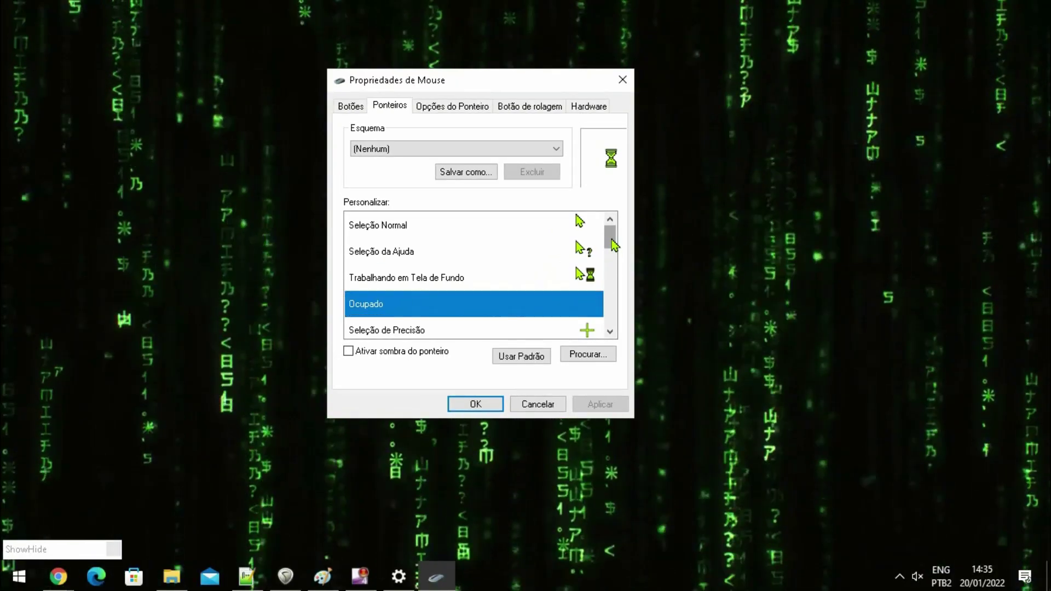
{"action": "mouse_move", "coordinate": [612, 239]}
{"action": "left_mouse_down"}
{"action": "mouse_move", "coordinate": [616, 304]}
{"action": "mouse_move", "coordinate": [609, 229]}
{"action": "left_mouse_up"}
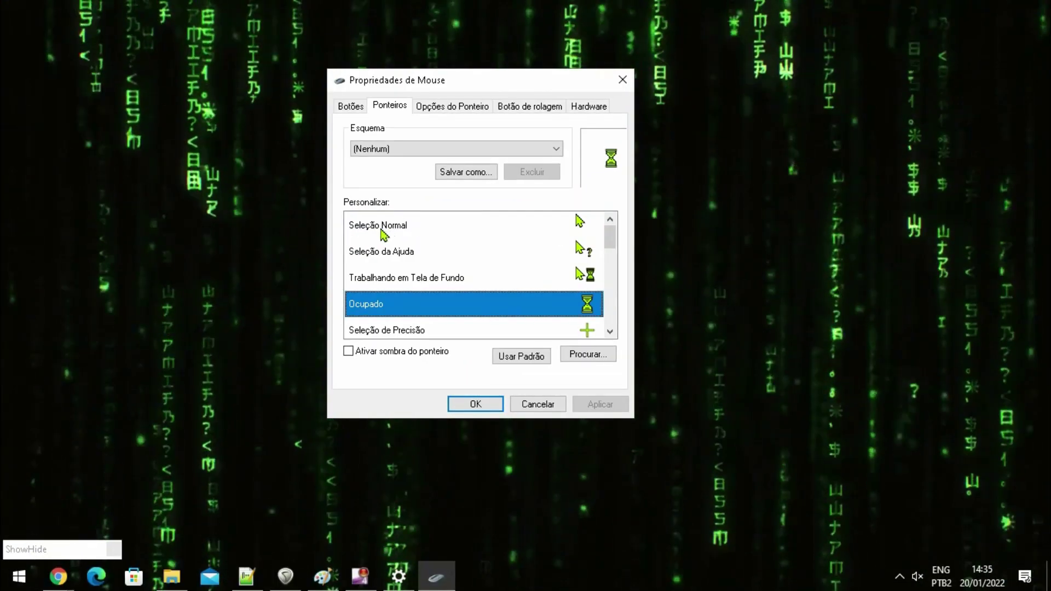
Select Seleção Normal and open the Procurar browser on the Cursors folder
{"action": "left_click", "coordinate": [385, 240]}
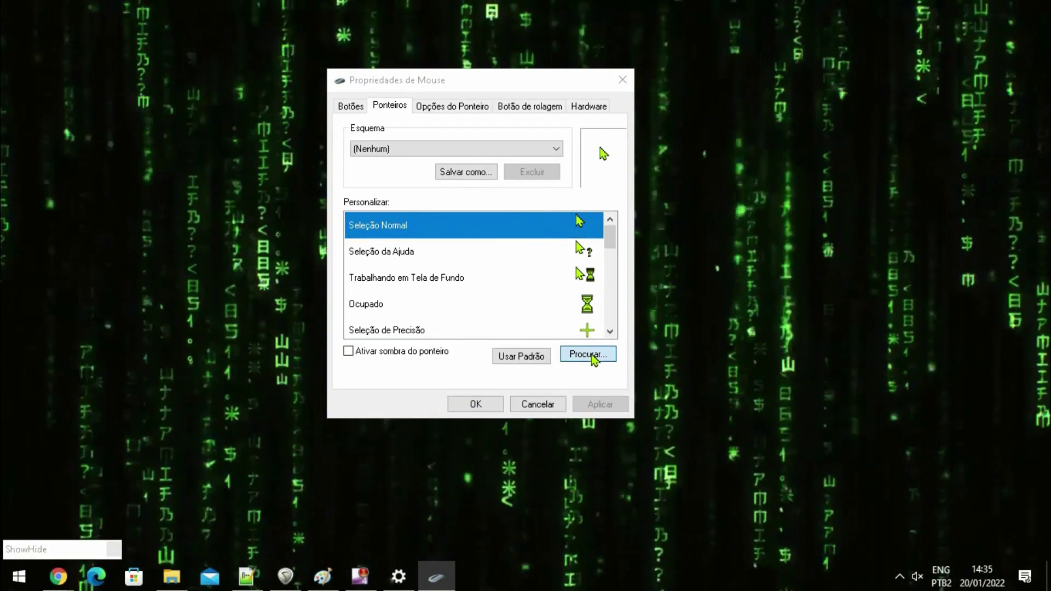
{"action": "left_click", "coordinate": [583, 351]}
{"action": "left_click_drag", "start_coordinate": [565, 110], "coordinate": [579, 93]}
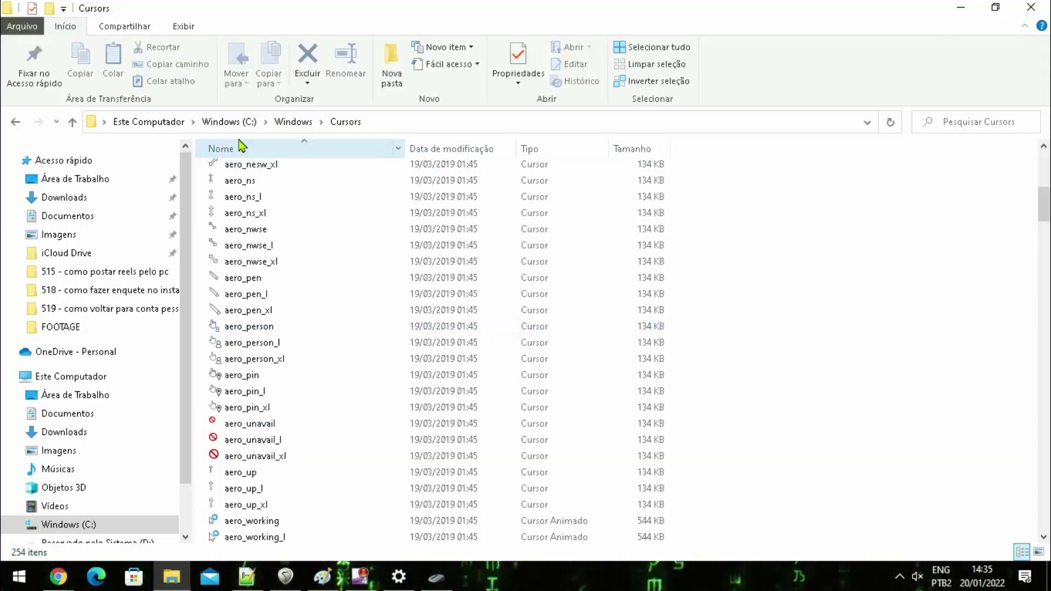
Look through C:\Windows\Cursors, then minimize Explorer and return to the Super Mario Kart page in Chrome
{"action": "left_click", "coordinate": [280, 122]}
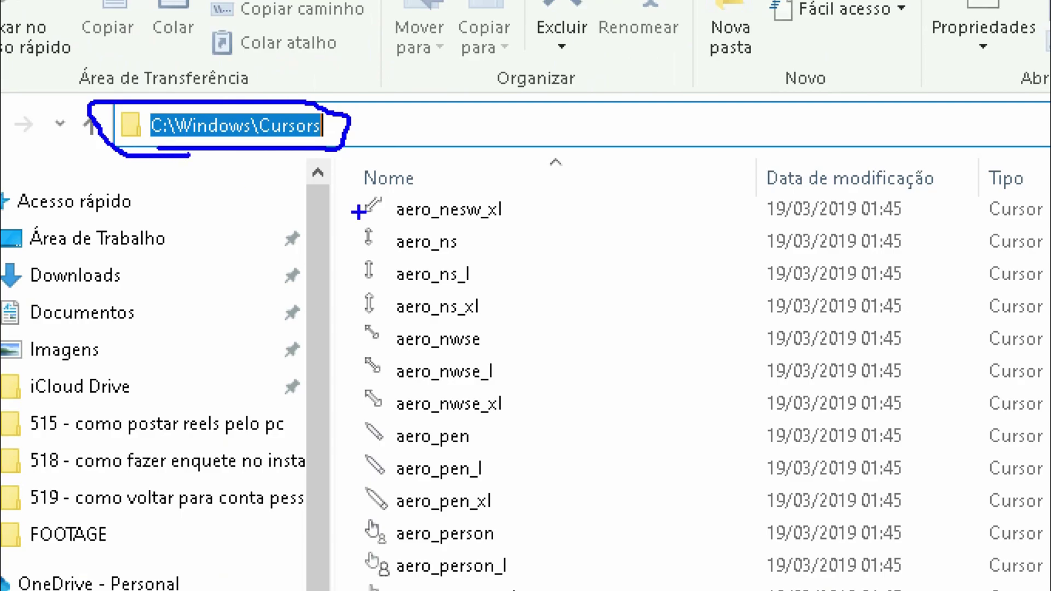
{"action": "scroll", "coordinate": [504, 240], "scroll_direction": "down", "scroll_amount": 10}
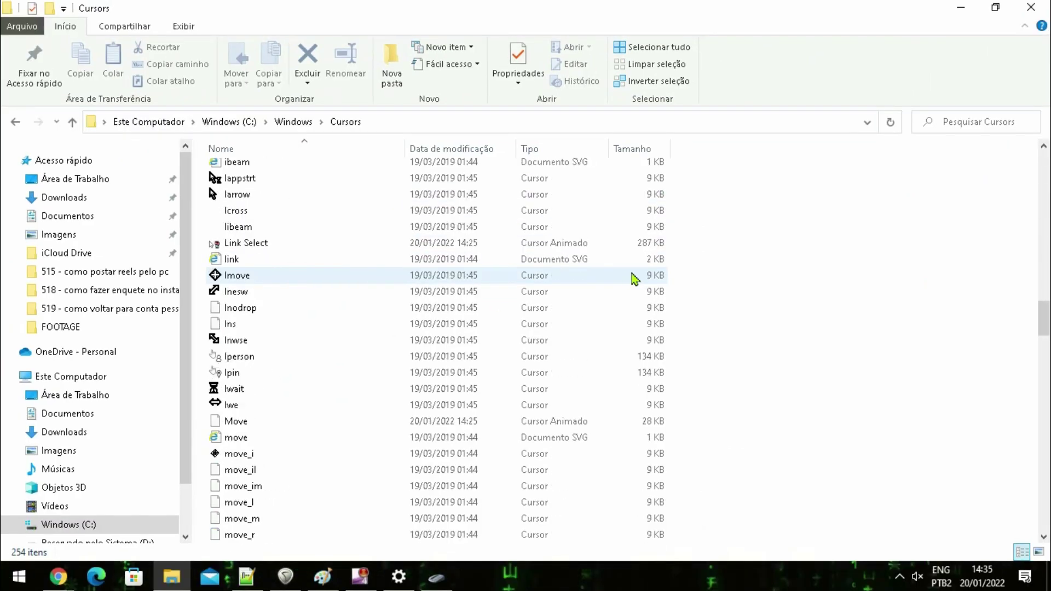
{"action": "scroll", "coordinate": [634, 279], "scroll_direction": "down", "scroll_amount": 20}
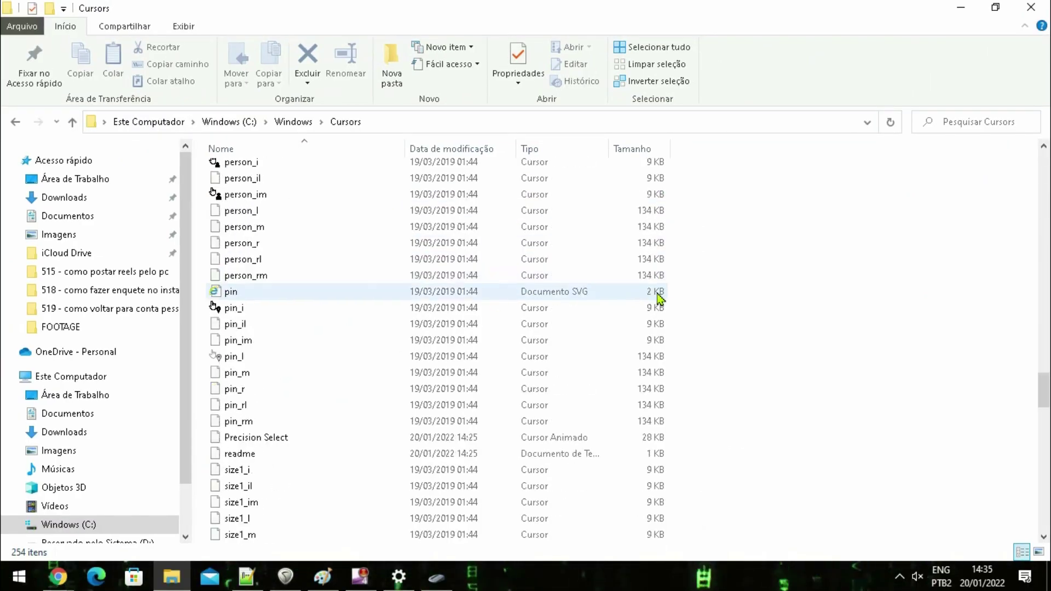
{"action": "left_click_drag", "start_coordinate": [1042, 431], "coordinate": [1032, 148]}
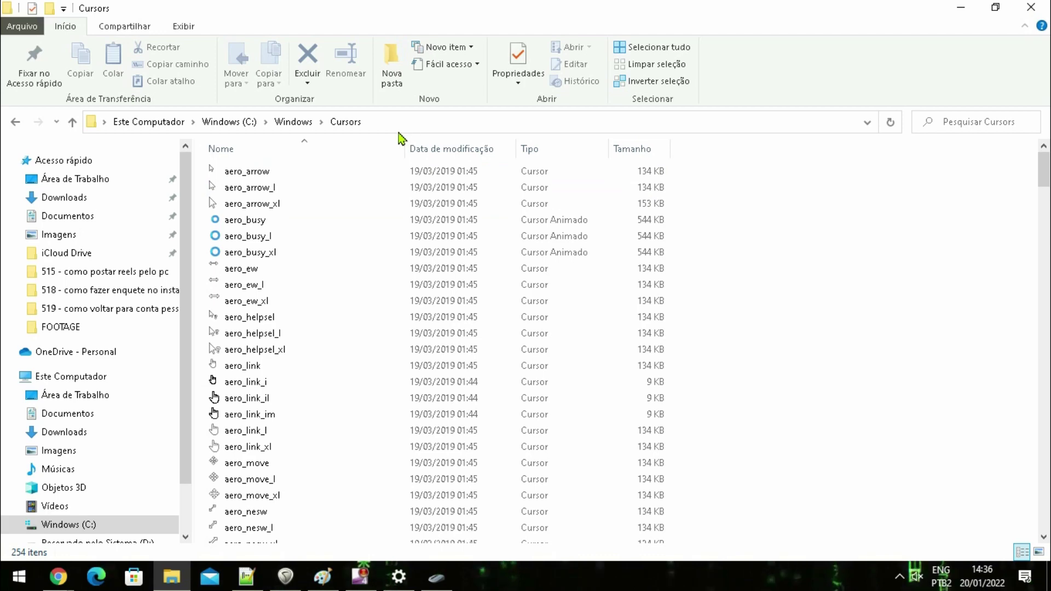
{"action": "mouse_move", "coordinate": [1048, 172]}
{"action": "left_mouse_down"}
{"action": "mouse_move", "coordinate": [1026, 443]}
{"action": "mouse_move", "coordinate": [1047, 159]}
{"action": "left_mouse_up"}
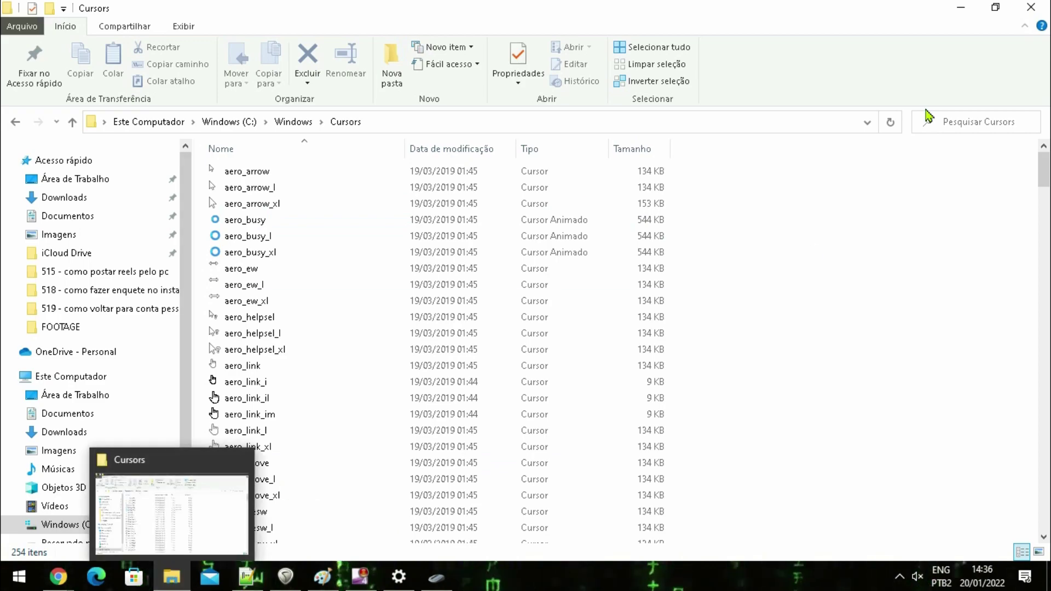
{"action": "left_click", "coordinate": [173, 579]}
{"action": "left_click", "coordinate": [58, 587]}
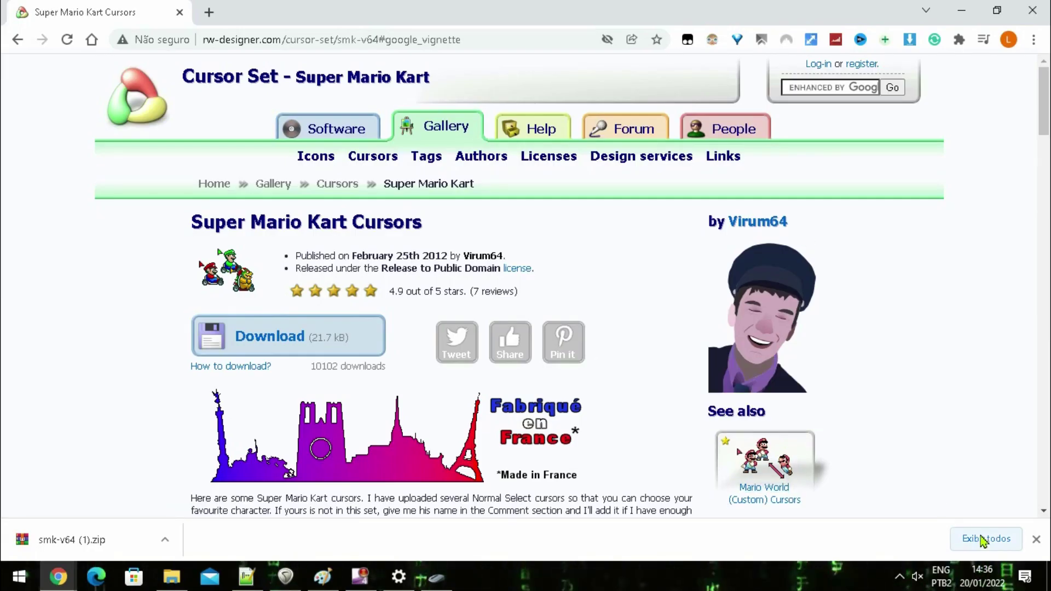
Open smk-v64 (1).zip from Chrome's downloads in WinRAR, dismissing the licence reminder
{"action": "left_click", "coordinate": [982, 542]}
{"action": "left_click", "coordinate": [386, 234]}
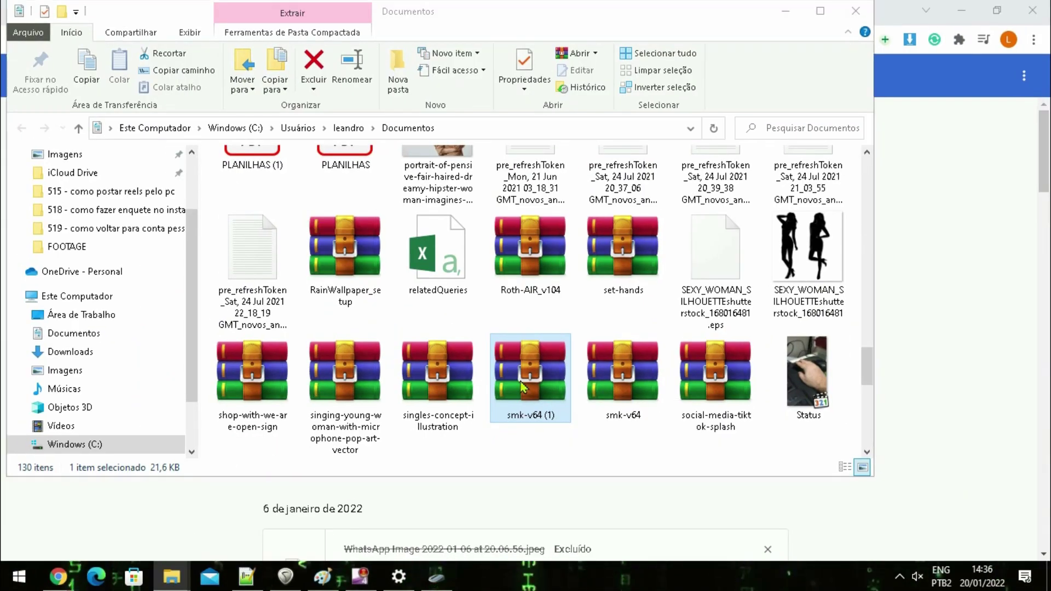
{"action": "double_click", "coordinate": [523, 387]}
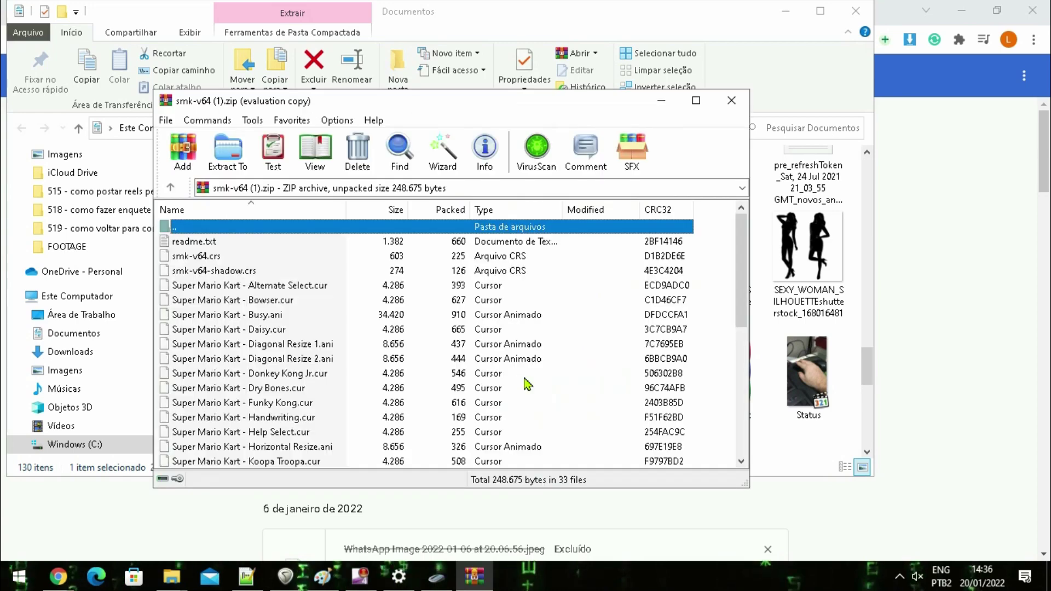
{"action": "left_click", "coordinate": [535, 302]}
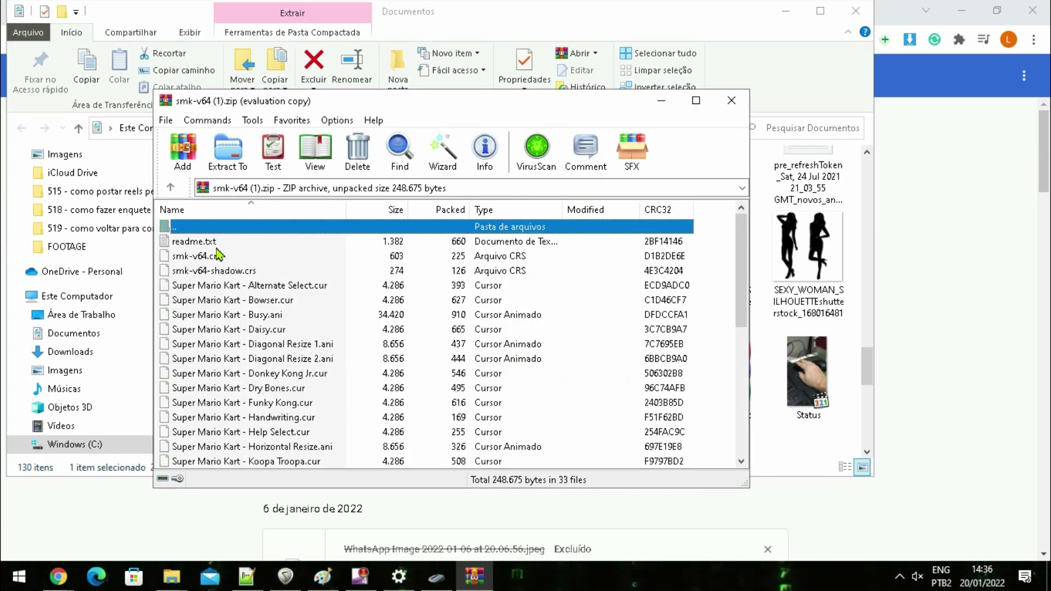
Select smk-v64.crs through Yoshi and extract them into C:\Windows\Cursors
{"action": "left_click", "coordinate": [207, 257]}
{"action": "scroll", "coordinate": [230, 307], "scroll_direction": "down", "scroll_amount": 6}
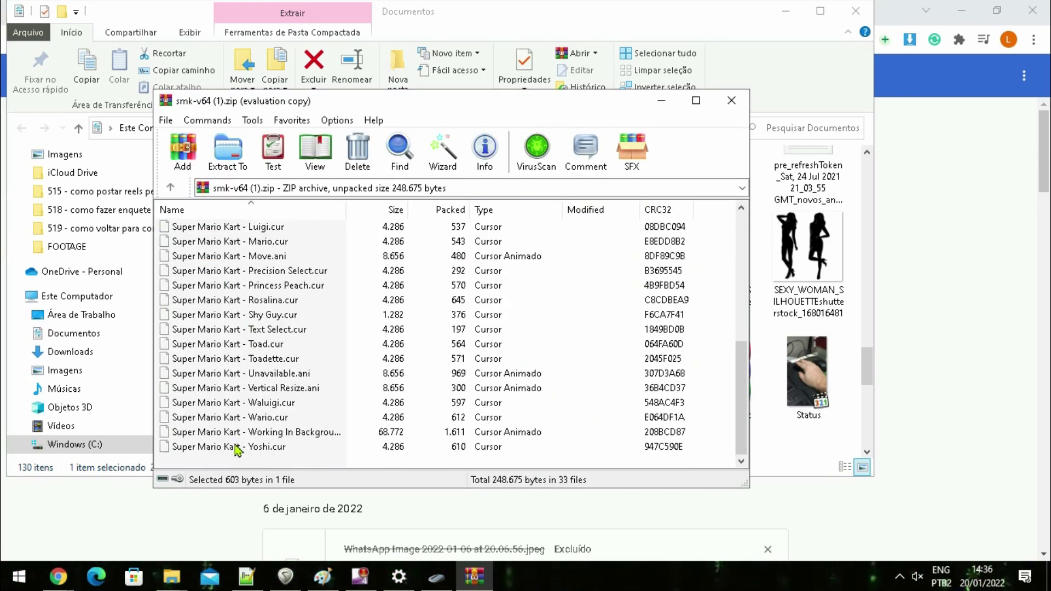
{"action": "left_click", "coordinate": [236, 448], "text": "shift"}
{"action": "left_click", "coordinate": [228, 153]}
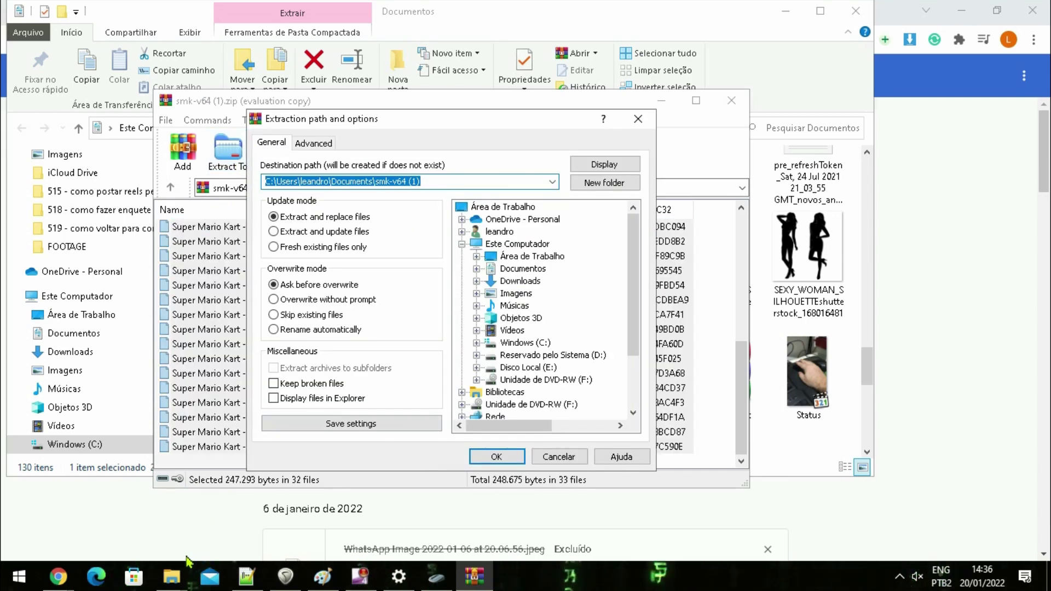
{"action": "mouse_move", "coordinate": [171, 576]}
{"action": "left_click", "coordinate": [129, 493]}
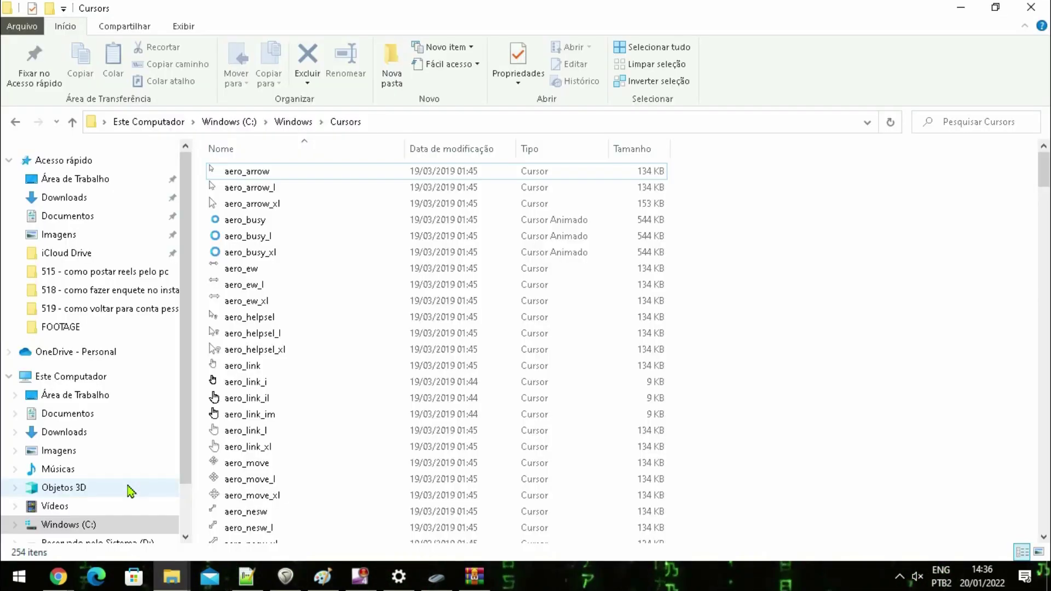
{"action": "left_click", "coordinate": [404, 121]}
{"action": "left_click", "coordinate": [961, 8]}
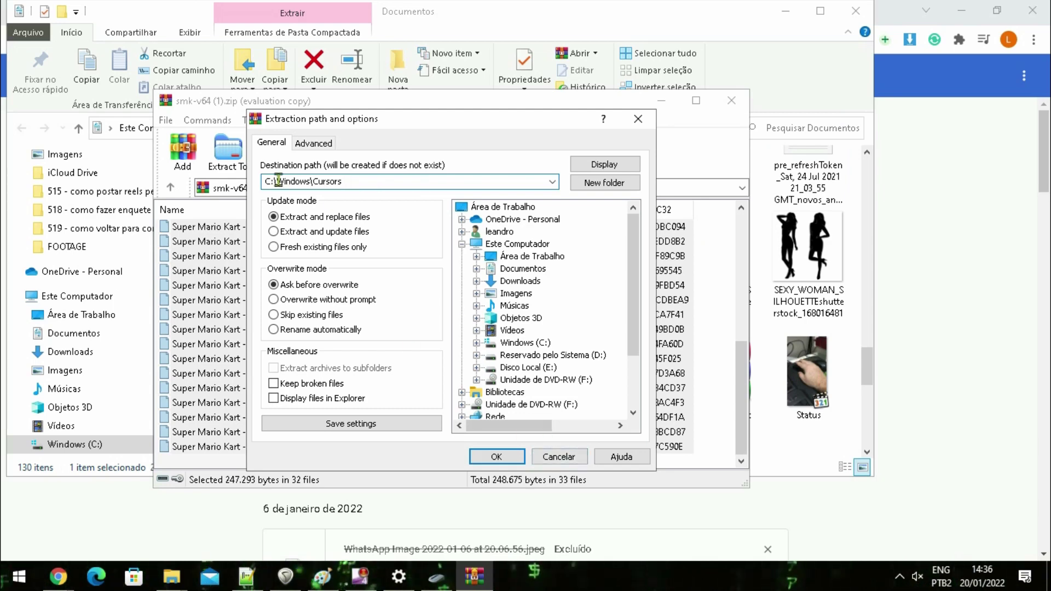
{"action": "left_click", "coordinate": [497, 456]}
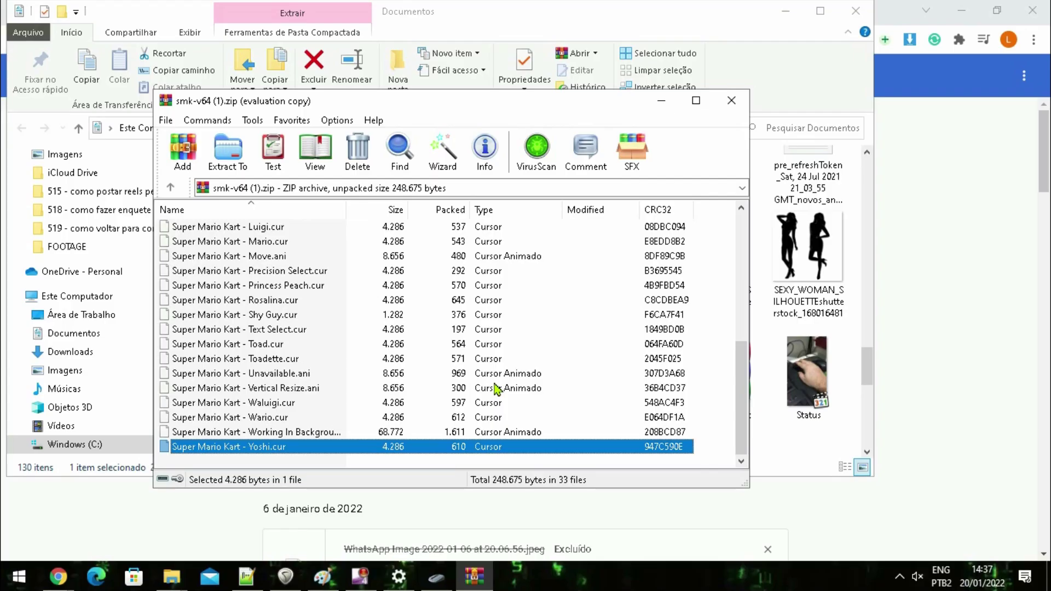
{"action": "left_click", "coordinate": [660, 104]}
Minimize the Documentos window and open Procurar for Seleção Normal in Mouse Properties
{"action": "left_click", "coordinate": [789, 11]}
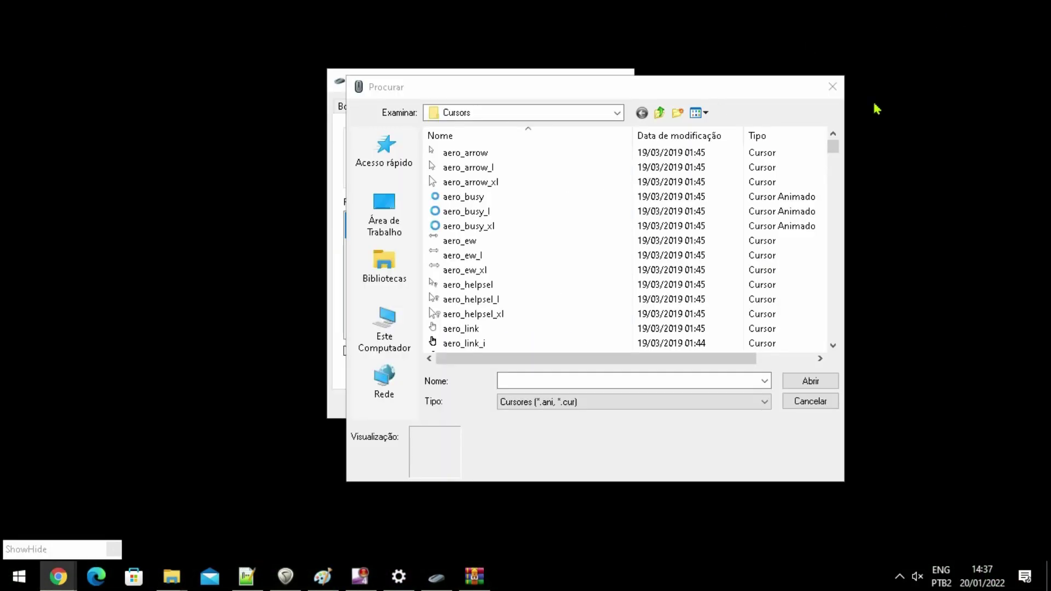
{"action": "key", "text": "Escape"}
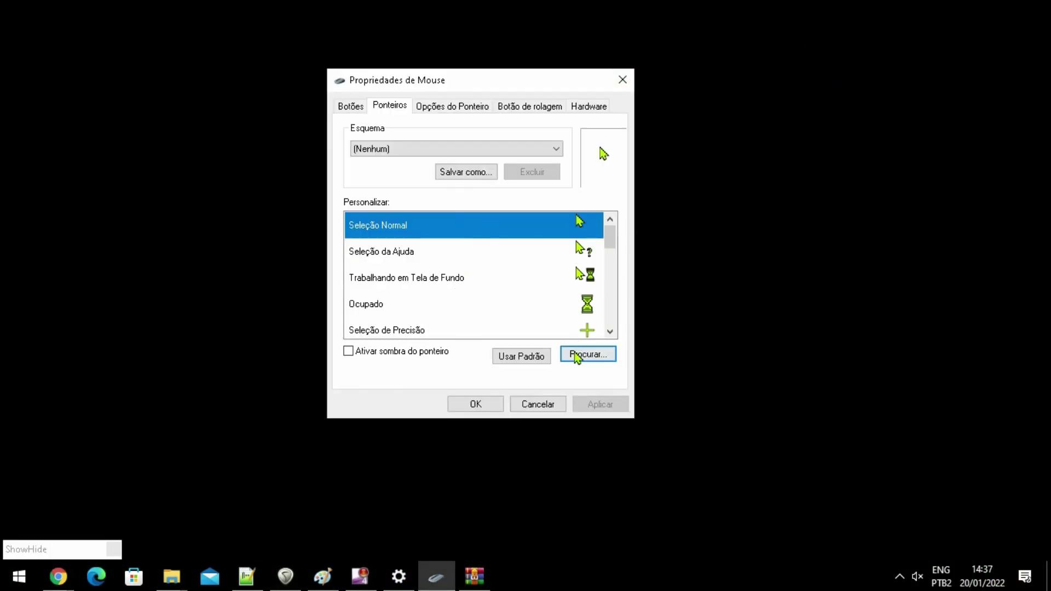
{"action": "left_click_drag", "start_coordinate": [434, 75], "coordinate": [415, 71]}
{"action": "key", "text": "ctrl+1"}
{"action": "left_click", "coordinate": [588, 356]}
{"action": "left_click_drag", "start_coordinate": [515, 371], "coordinate": [574, 371]}
{"action": "key", "text": "Escape"}
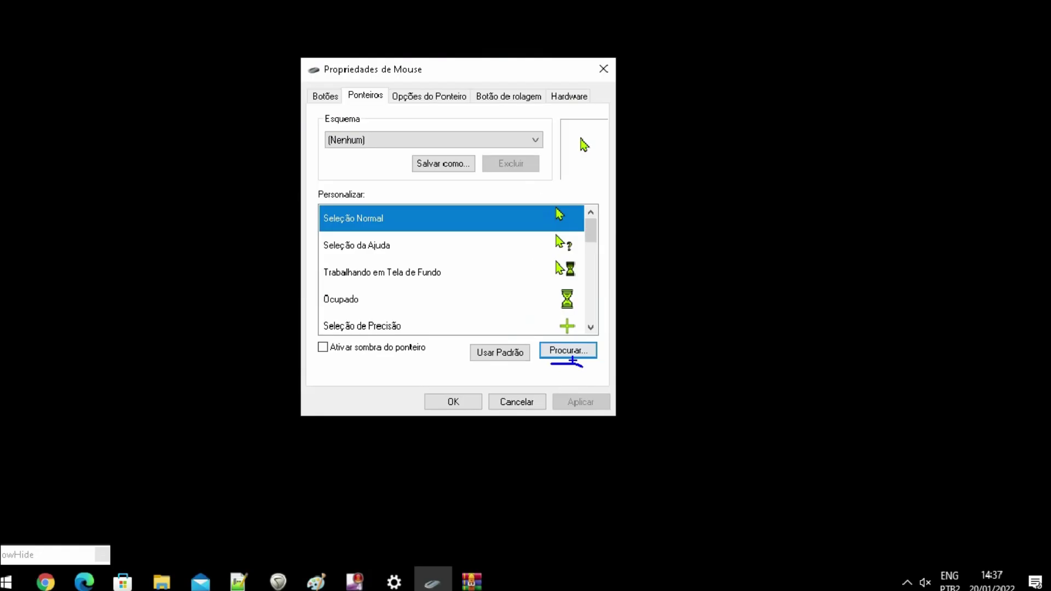
{"action": "left_click", "coordinate": [591, 356]}
{"action": "left_click_drag", "start_coordinate": [800, 165], "coordinate": [788, 317]}
{"action": "scroll", "coordinate": [507, 254], "scroll_direction": "up", "scroll_amount": 4}
{"action": "scroll", "coordinate": [507, 253], "scroll_direction": "down", "scroll_amount": 8}
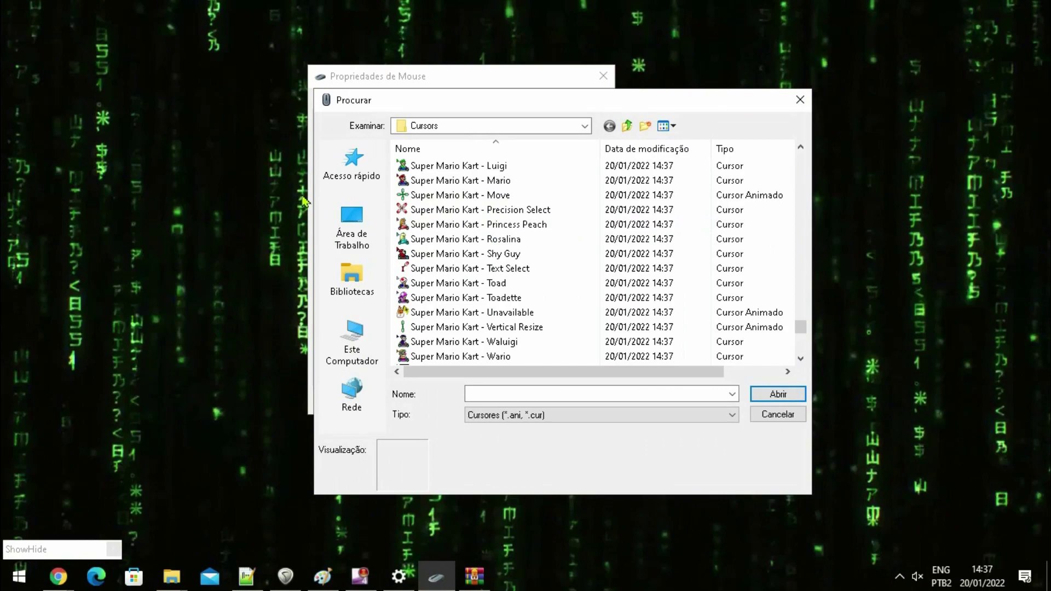
Choose 'Super Mario Kart - Shy Guy' as the normal pointer and apply it
{"action": "left_click", "coordinate": [462, 305]}
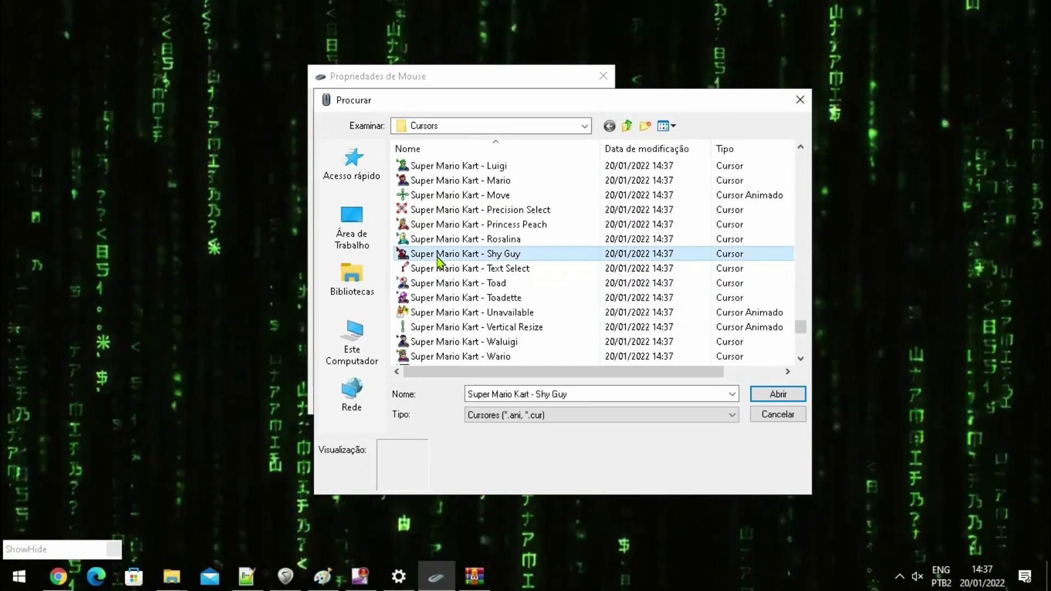
{"action": "double_click", "coordinate": [438, 258]}
{"action": "left_click", "coordinate": [586, 402]}
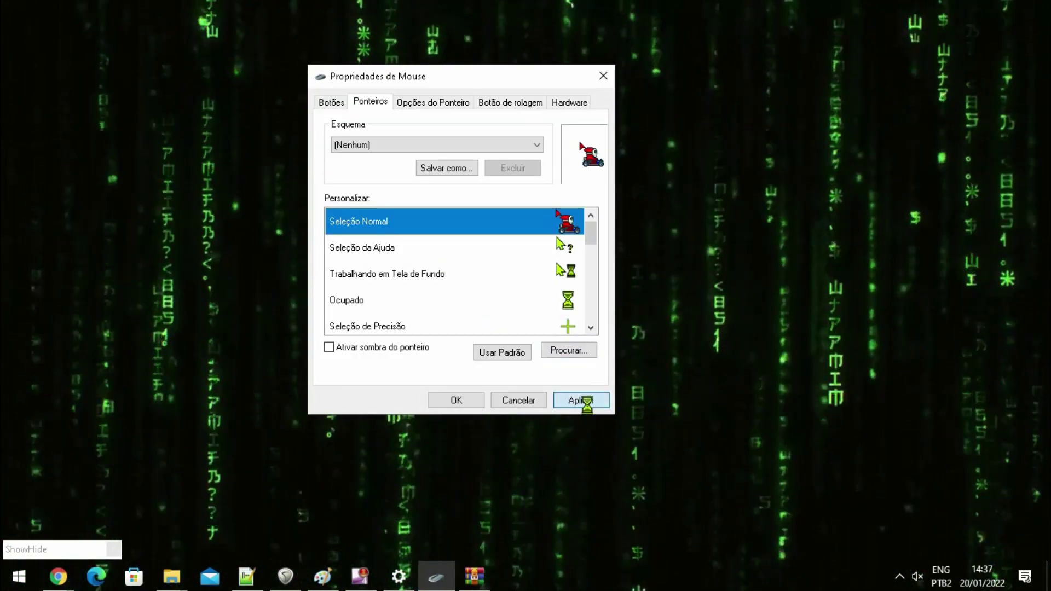